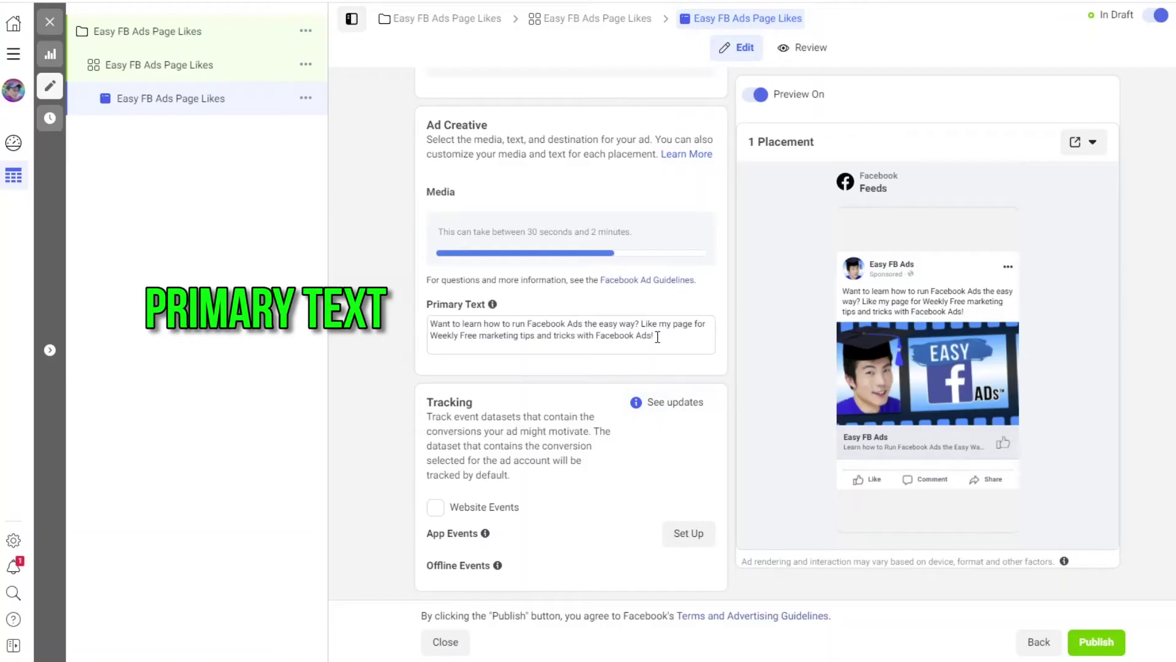
Retype the exclamation mark at the end of the ad's primary text.
{"action": "left_click_drag", "start_coordinate": [654, 336], "coordinate": [410, 315]}
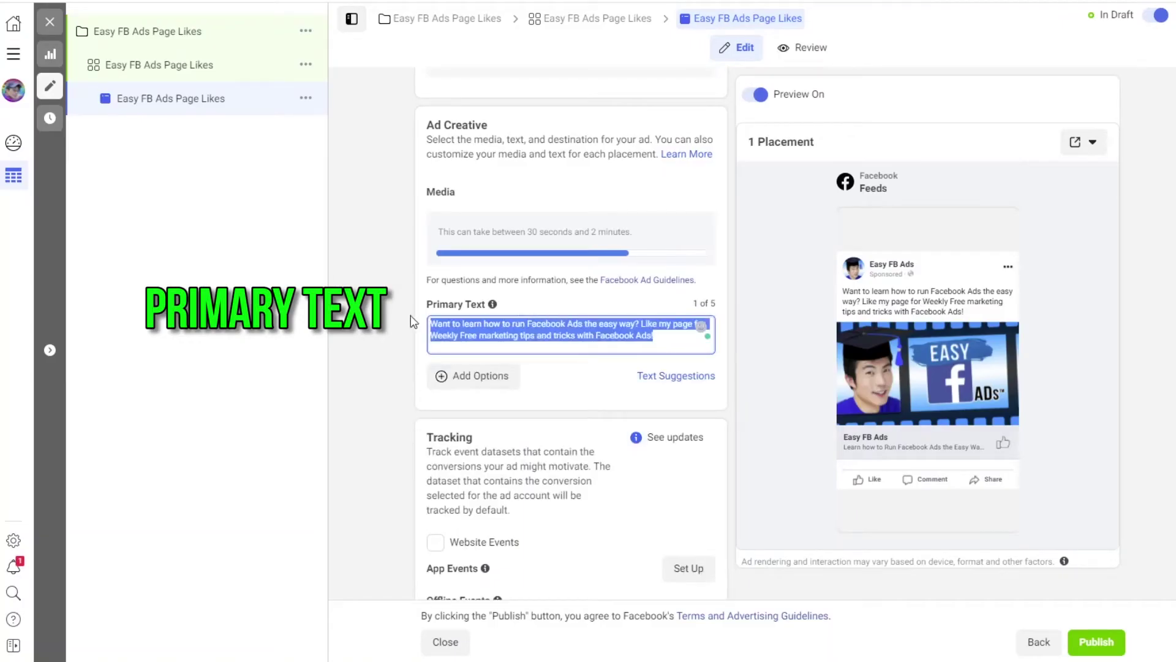
{"action": "left_click", "coordinate": [392, 355]}
{"action": "type", "text": "!"}
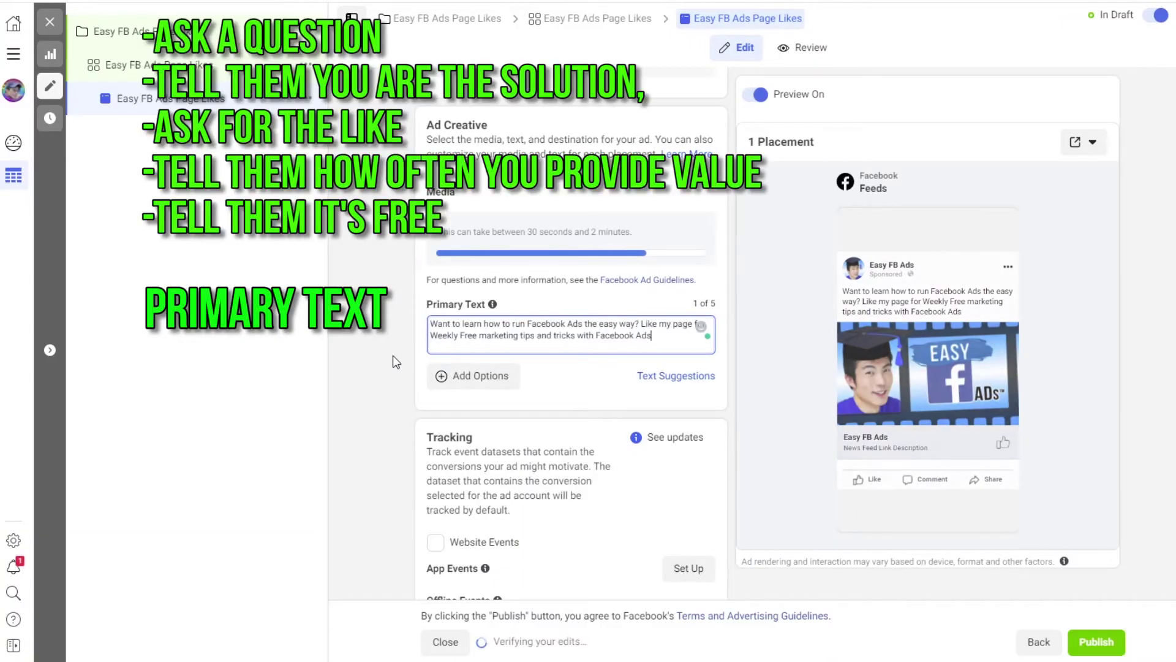
{"action": "left_click", "coordinate": [392, 355]}
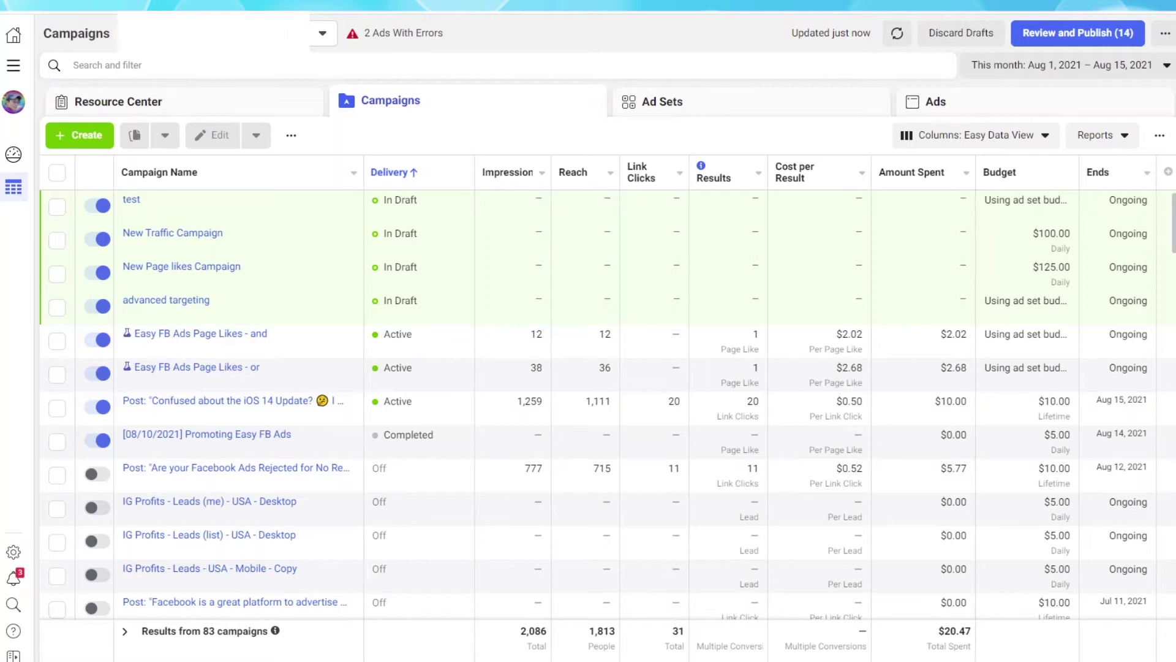
Start a new campaign with the Engagement objective and Page likes as the engagement type.
{"action": "left_click", "coordinate": [85, 139]}
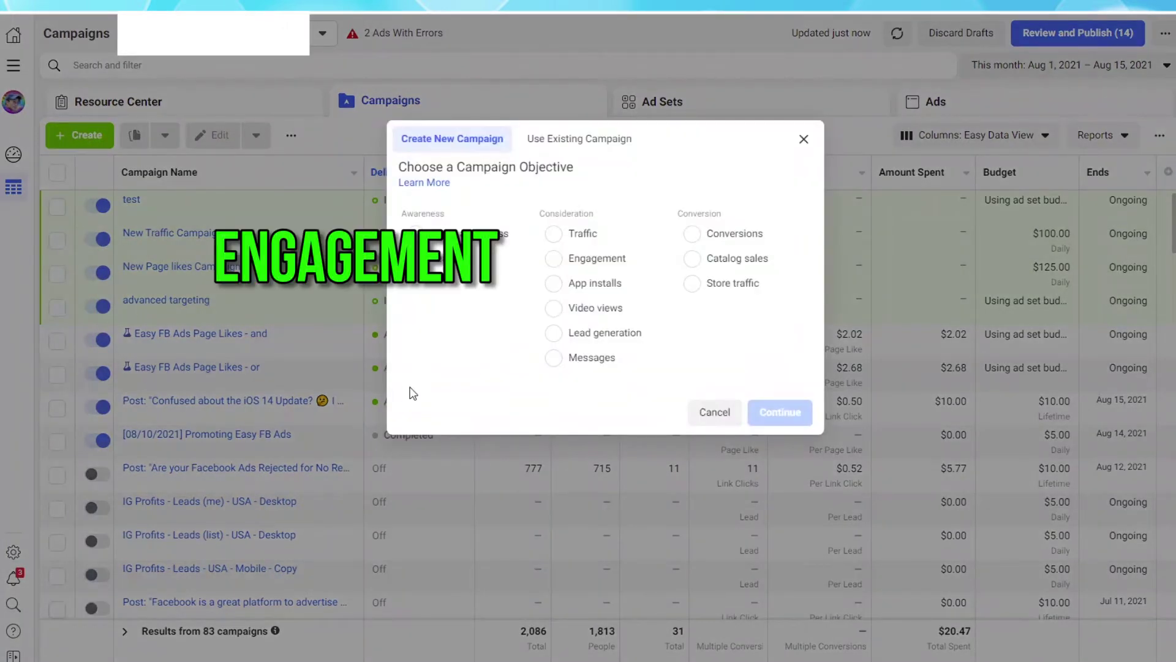
{"action": "left_click", "coordinate": [581, 258]}
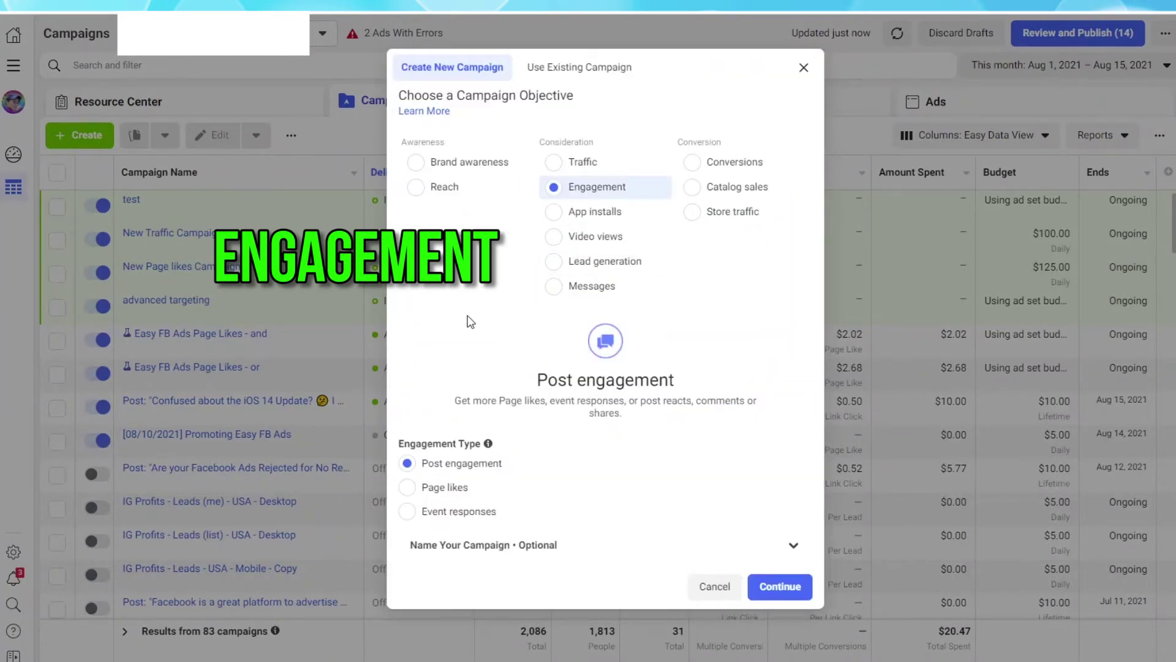
{"action": "left_click", "coordinate": [408, 489]}
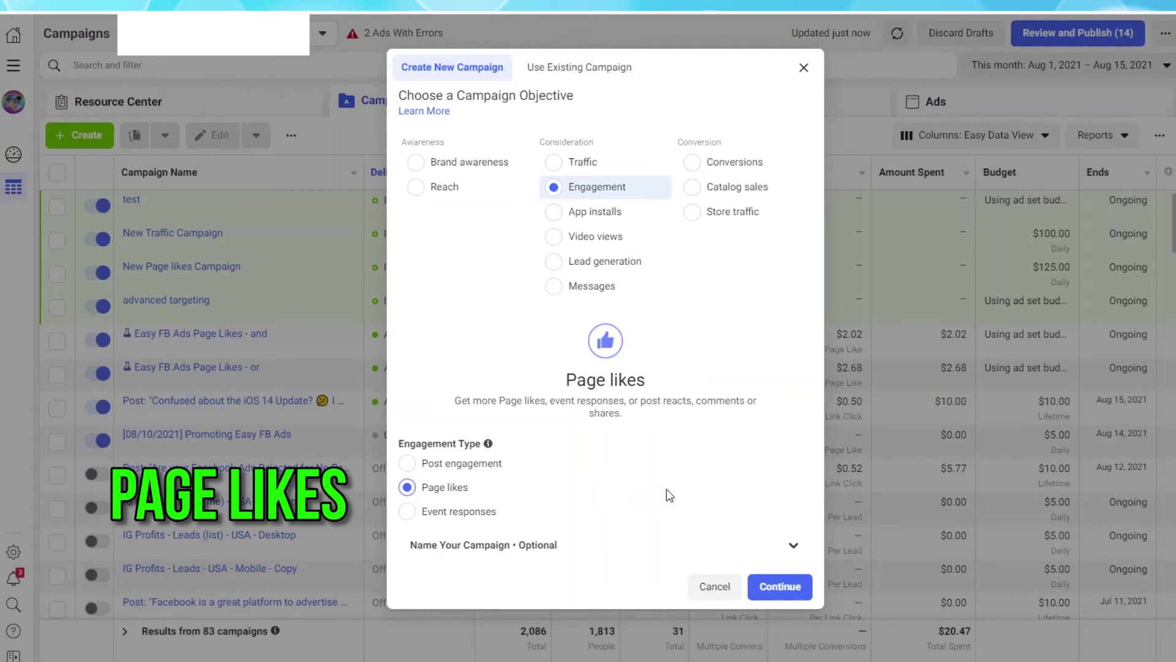
Expand the optional naming section and name the campaign "Easy FB Ads Page Likes".
{"action": "left_click", "coordinate": [793, 544]}
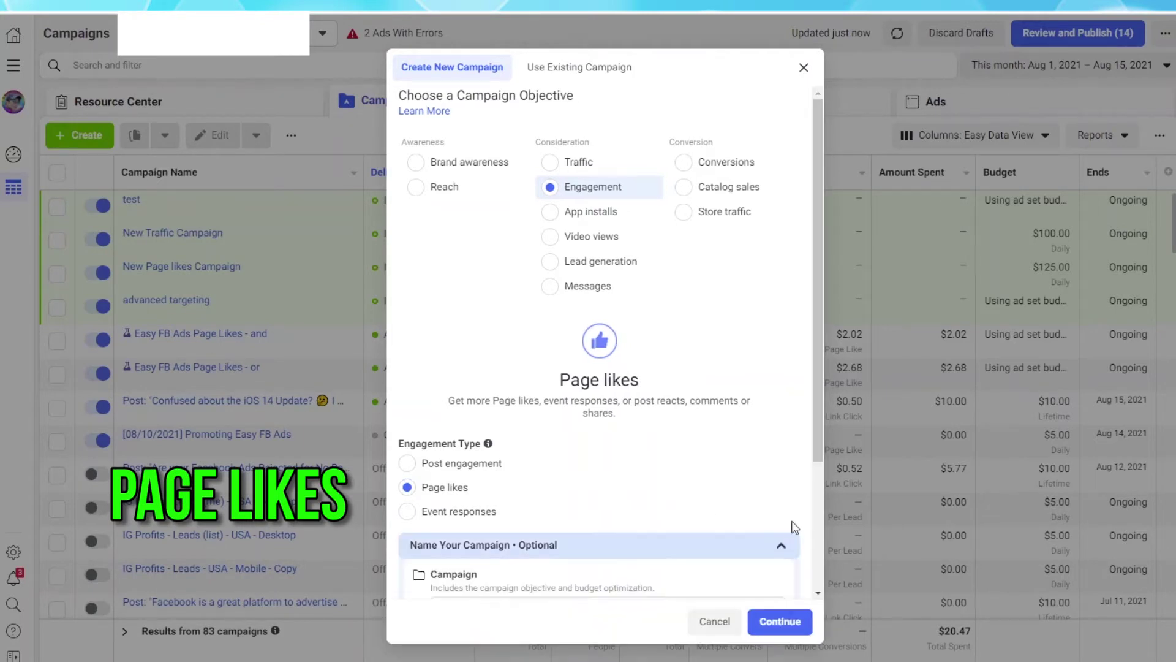
{"action": "left_click_drag", "start_coordinate": [818, 457], "coordinate": [824, 582]}
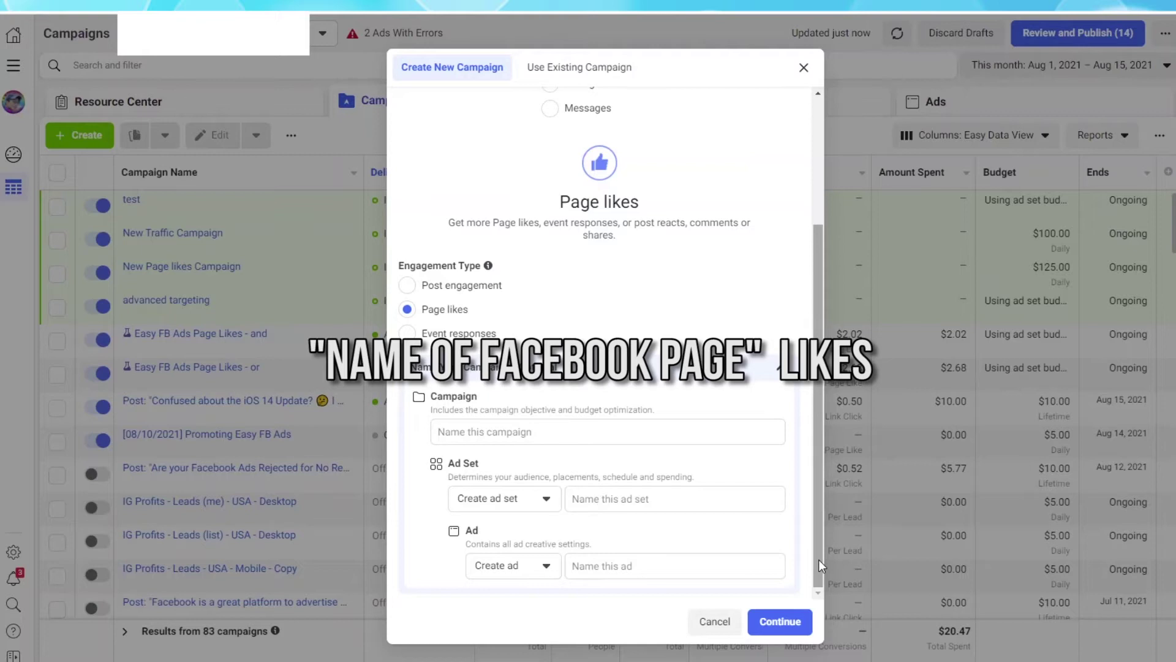
{"action": "type", "text": "Easy "}
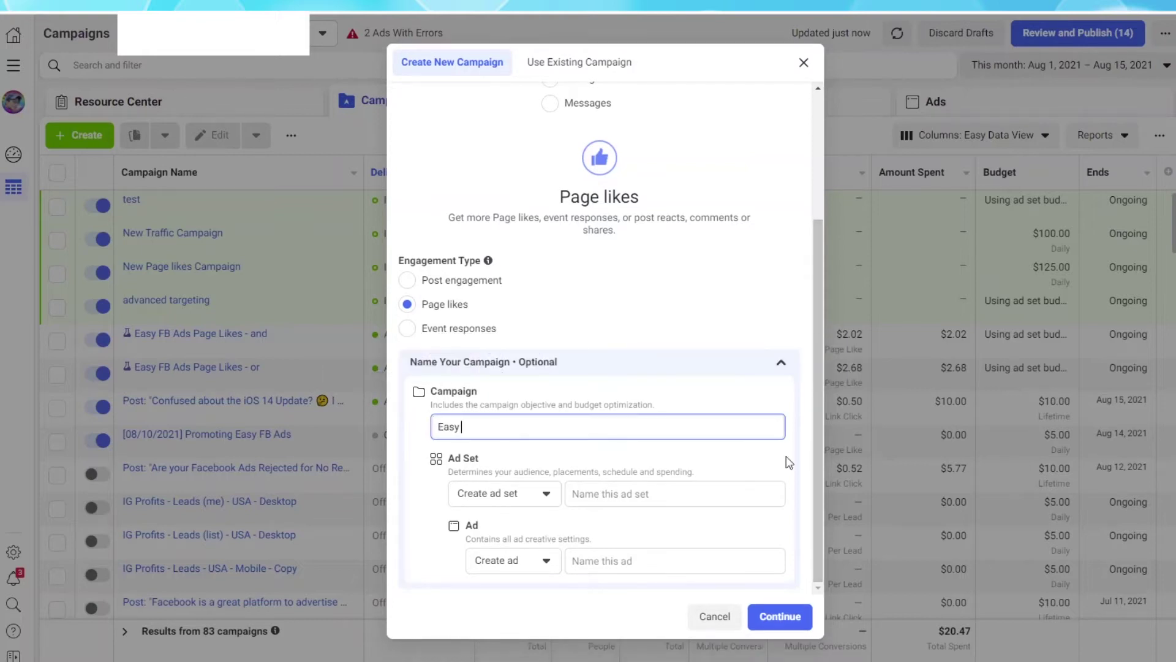
{"action": "type", "text": "FB Ads Page Likse"}
{"action": "key", "text": "BackSpace"}
{"action": "key", "text": "BackSpace"}
{"action": "key", "text": "BackSpace"}
{"action": "type", "text": "kes"}
Copy the campaign name to the ad set and ad names, and continue to the campaign settings.
{"action": "left_click_drag", "start_coordinate": [566, 429], "coordinate": [439, 429]}
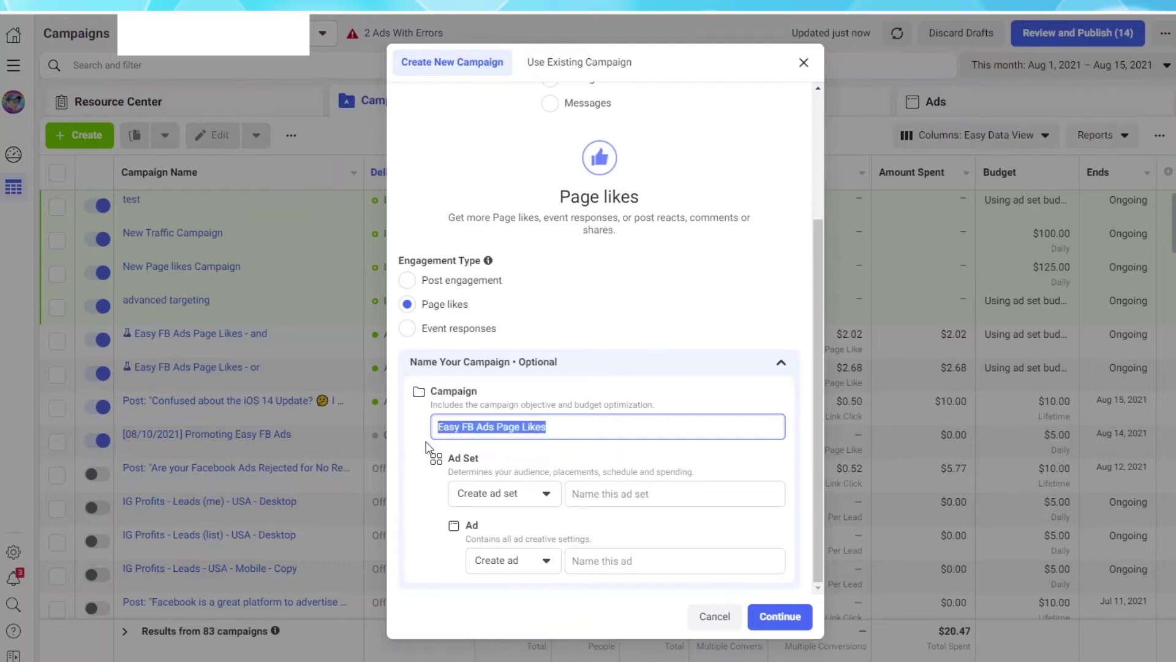
{"action": "key", "text": "ctrl+c"}
{"action": "left_click", "coordinate": [600, 493]}
{"action": "key", "text": "ctrl+v"}
{"action": "left_click", "coordinate": [620, 560]}
{"action": "key", "text": "ctrl+v"}
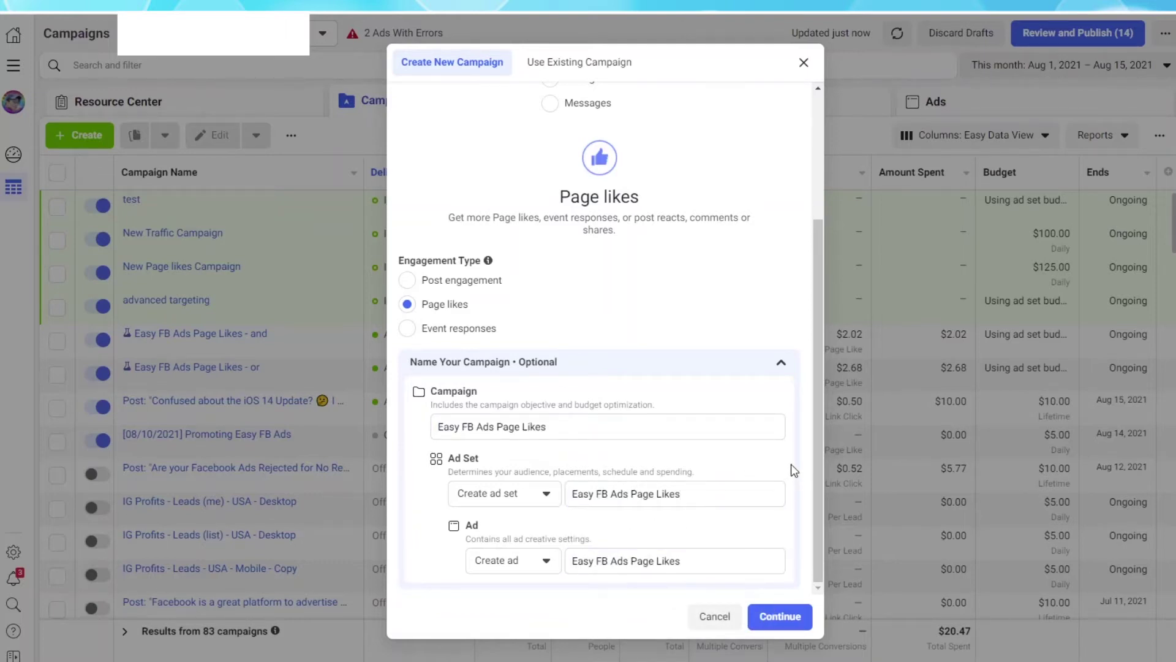
{"action": "left_click", "coordinate": [782, 616]}
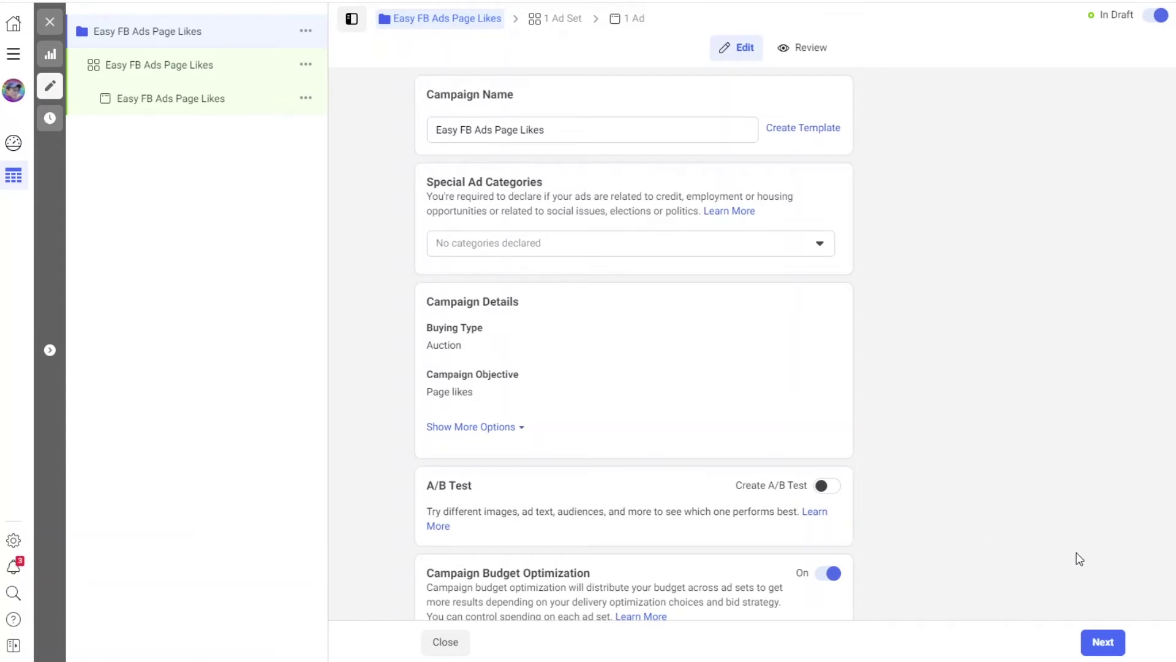
Turn off Campaign Budget Optimization and continue to the ad set settings.
{"action": "scroll", "coordinate": [1058, 504], "scroll_direction": "down", "scroll_amount": 4}
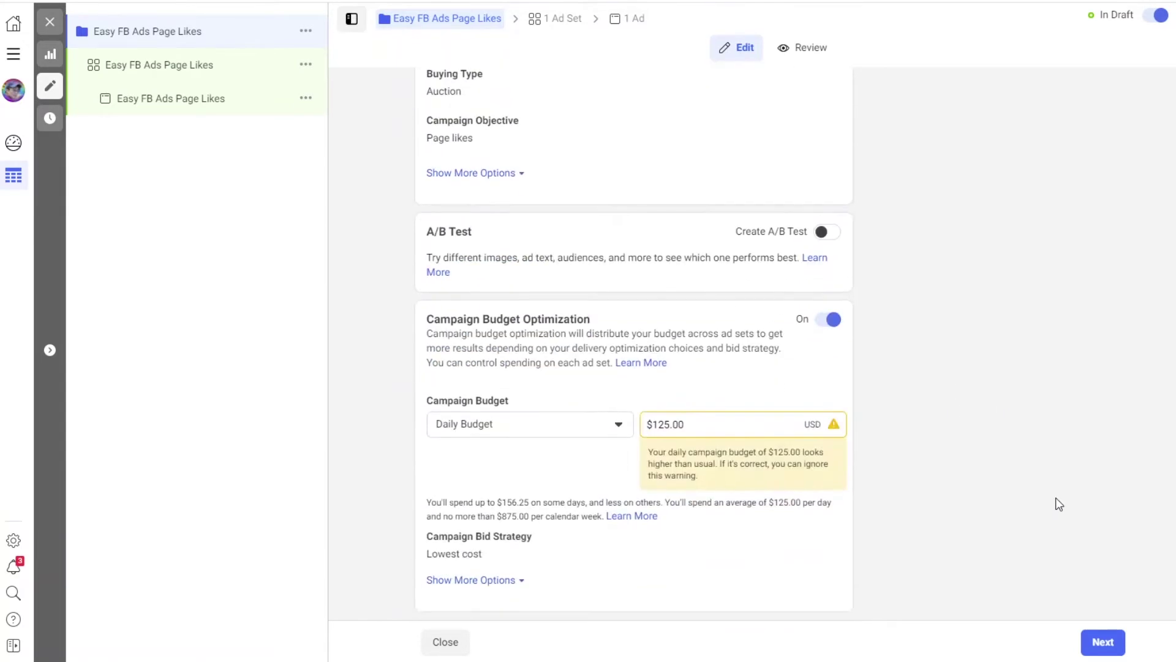
{"action": "left_click", "coordinate": [835, 320]}
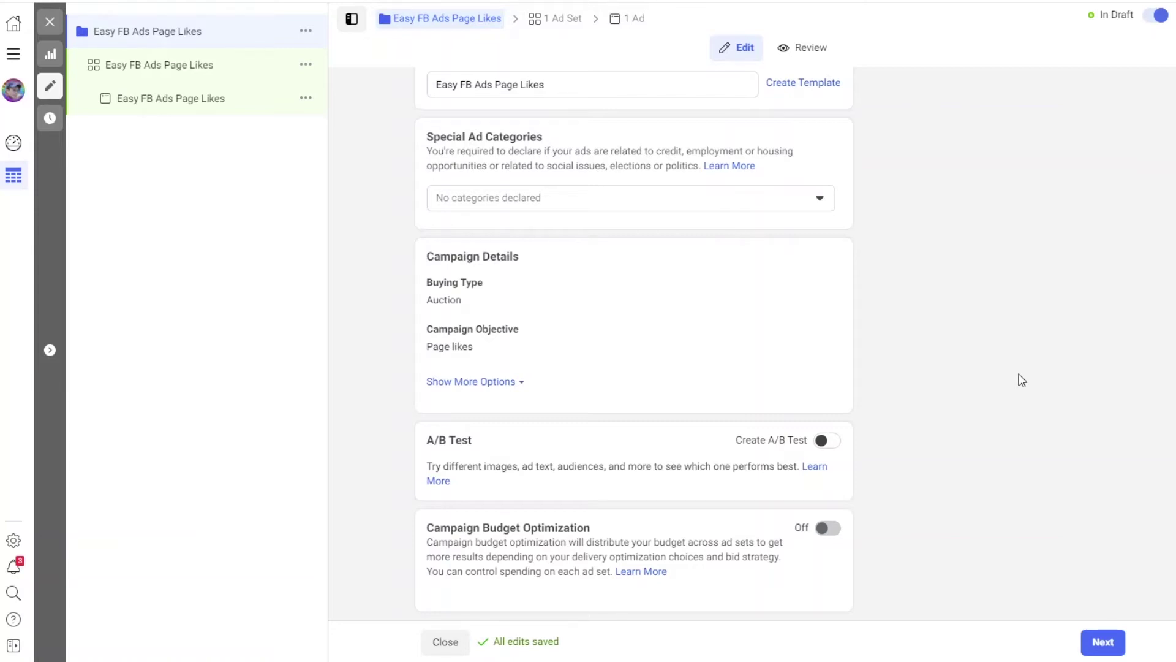
{"action": "left_click", "coordinate": [1097, 640]}
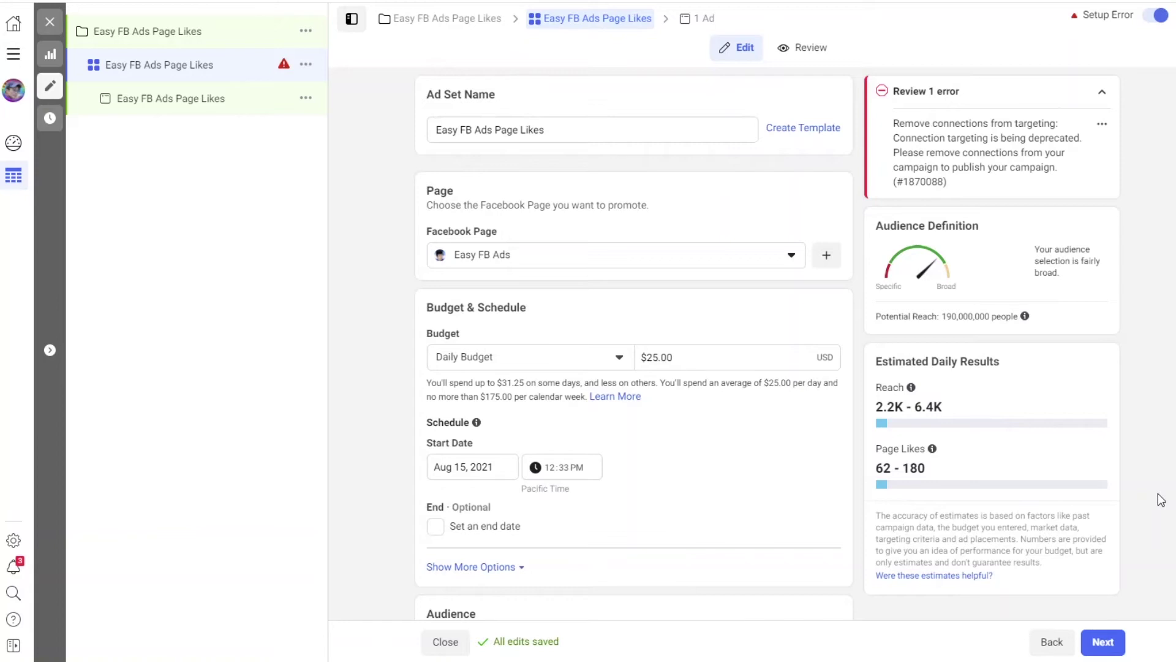
Set the ad set's daily budget to $20.00.
{"action": "left_click", "coordinate": [657, 357]}
{"action": "key", "text": "BackSpace"}
{"action": "type", "text": "0"}
{"action": "left_click", "coordinate": [1142, 388]}
Set the audience's age range to 25 through 55.
{"action": "scroll", "coordinate": [1141, 387], "scroll_direction": "down", "scroll_amount": 2}
{"action": "scroll", "coordinate": [1142, 387], "scroll_direction": "down", "scroll_amount": 4}
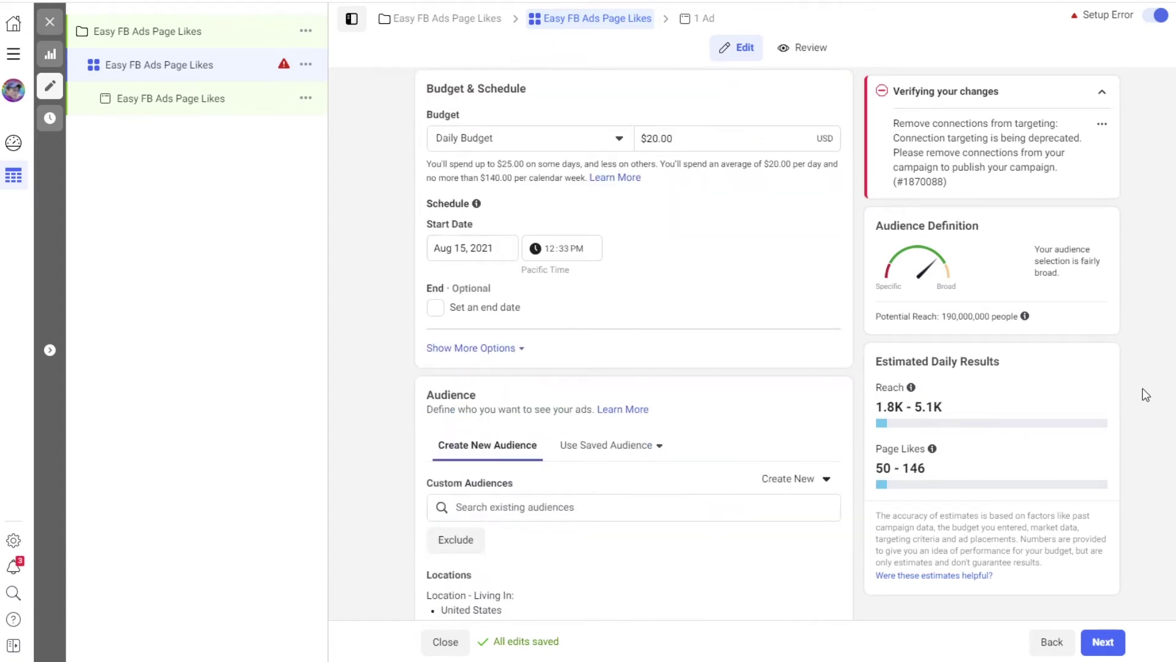
{"action": "scroll", "coordinate": [1141, 387], "scroll_direction": "down", "scroll_amount": 3}
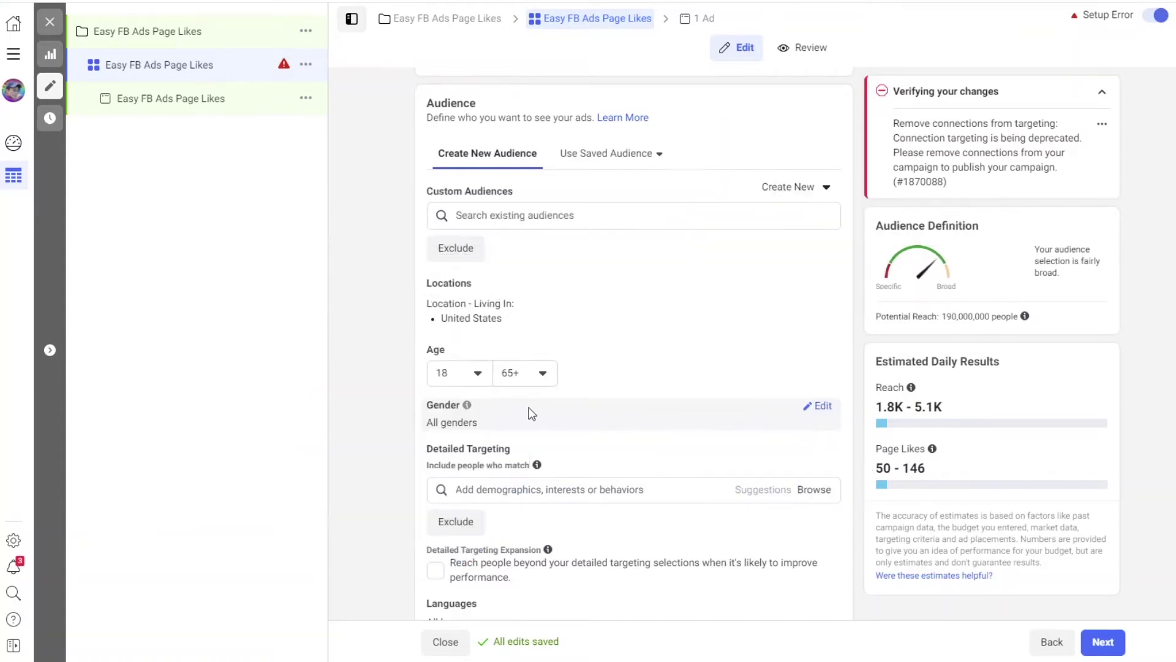
{"action": "left_click", "coordinate": [476, 379]}
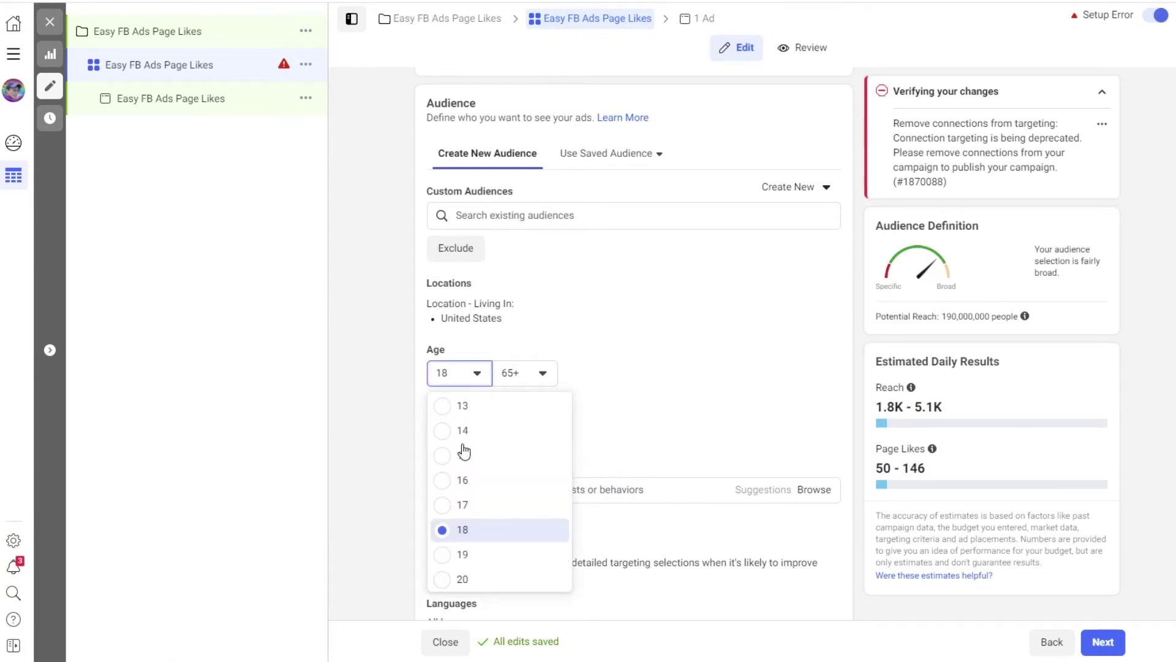
{"action": "scroll", "coordinate": [466, 466], "scroll_direction": "down", "scroll_amount": 3}
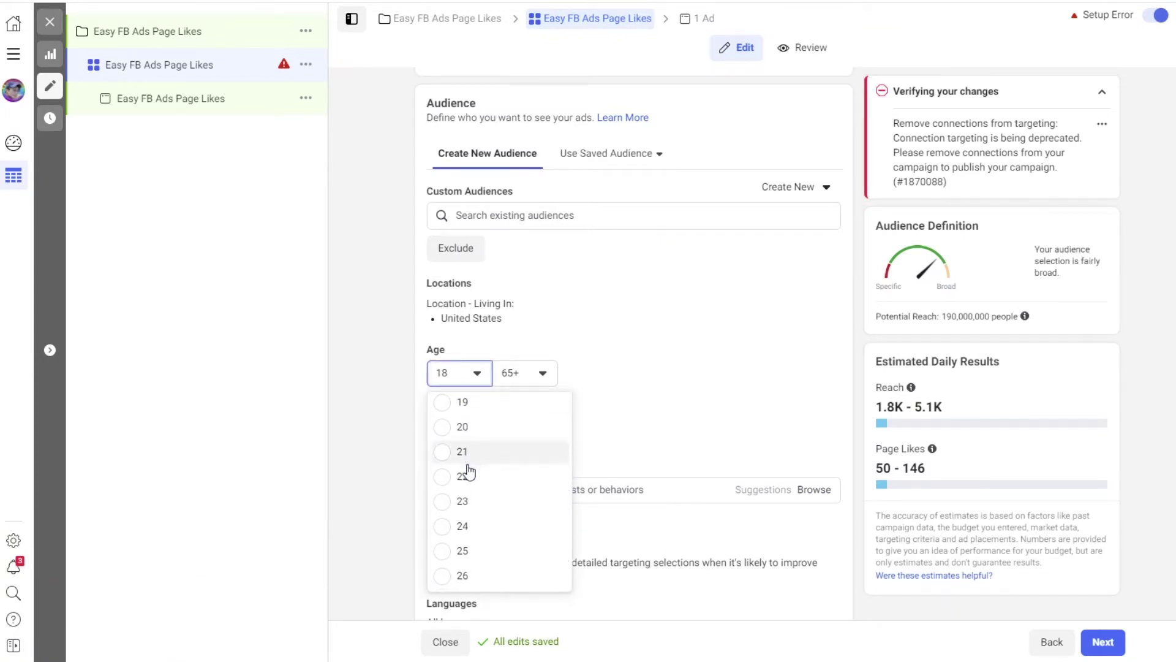
{"action": "scroll", "coordinate": [466, 471], "scroll_direction": "down", "scroll_amount": 1}
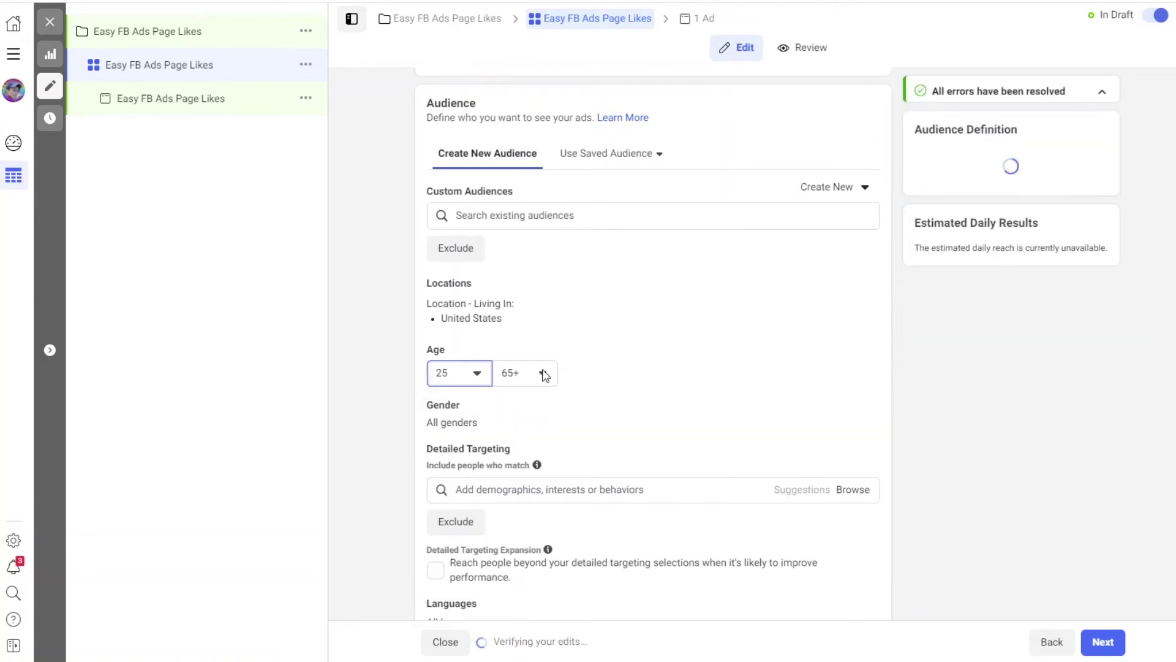
{"action": "left_click", "coordinate": [543, 373]}
{"action": "scroll", "coordinate": [537, 505], "scroll_direction": "up", "scroll_amount": 3}
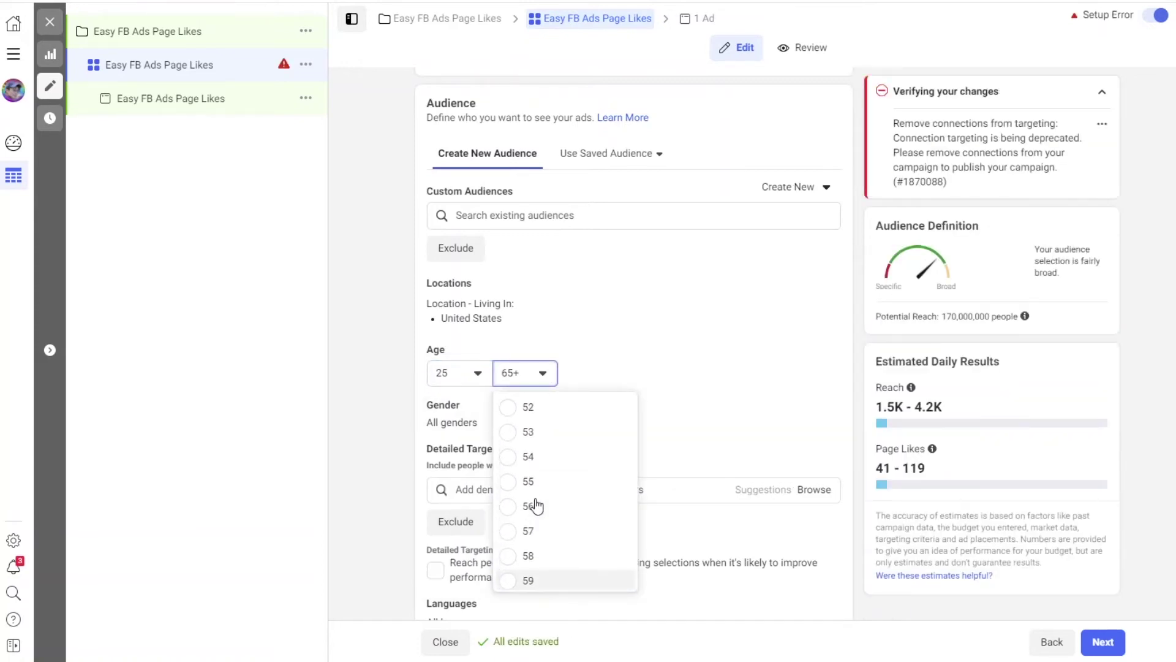
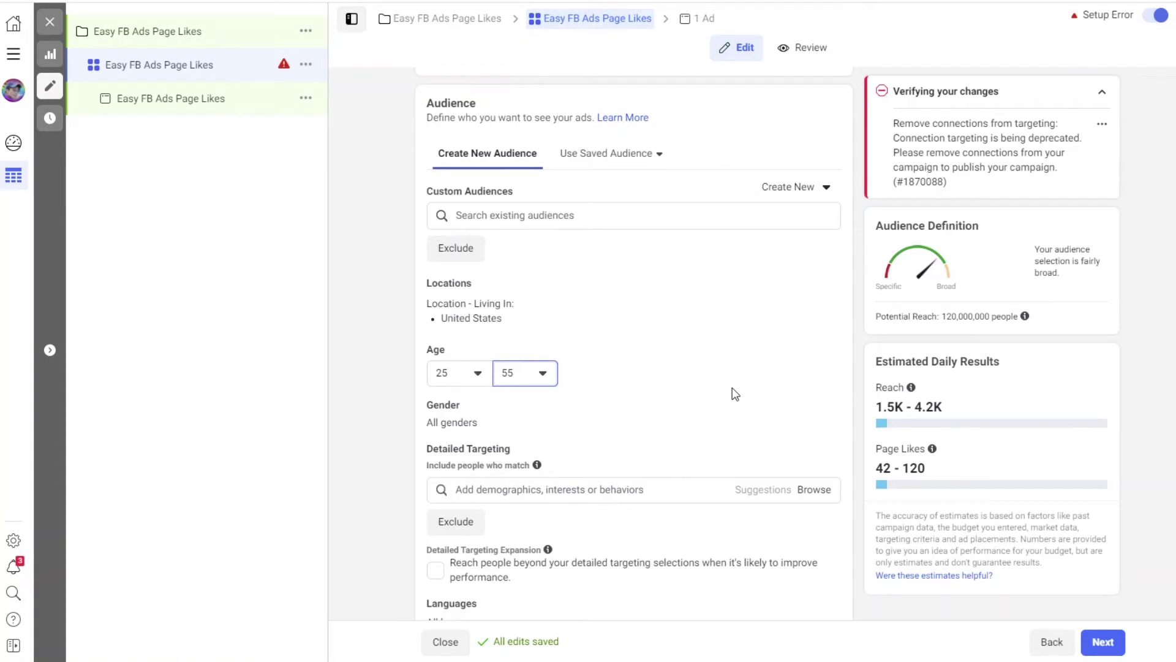
Set the audience's connection type to exclude people who currently like or follow your Page.
{"action": "scroll", "coordinate": [735, 394], "scroll_direction": "down", "scroll_amount": 3}
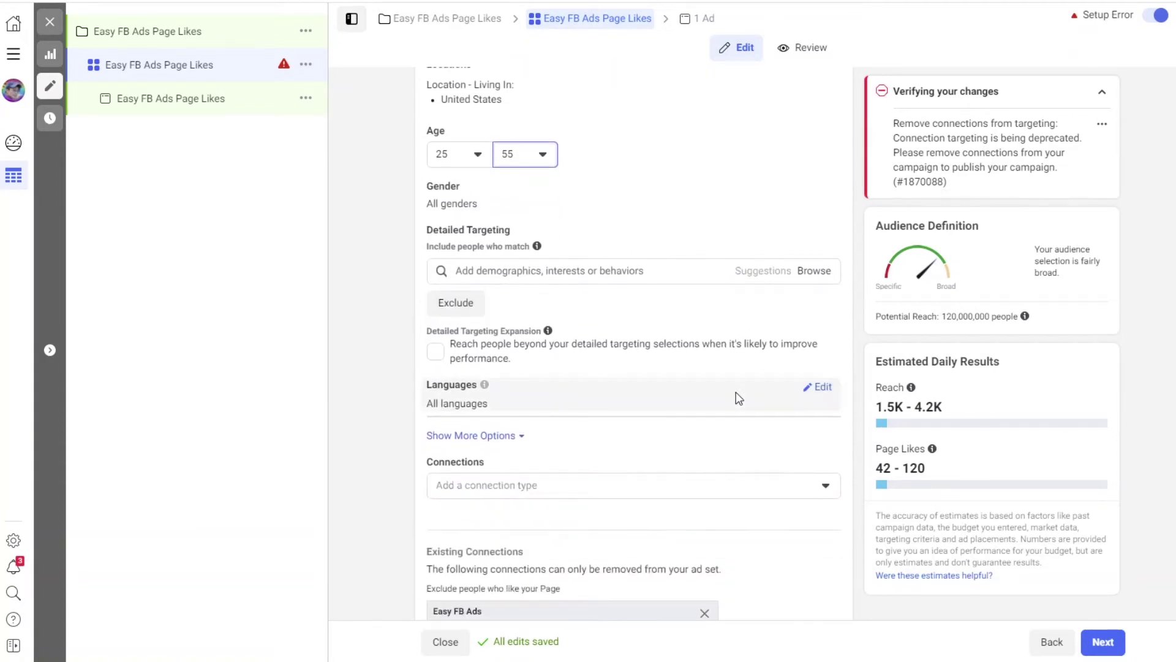
{"action": "scroll", "coordinate": [738, 398], "scroll_direction": "down", "scroll_amount": 1}
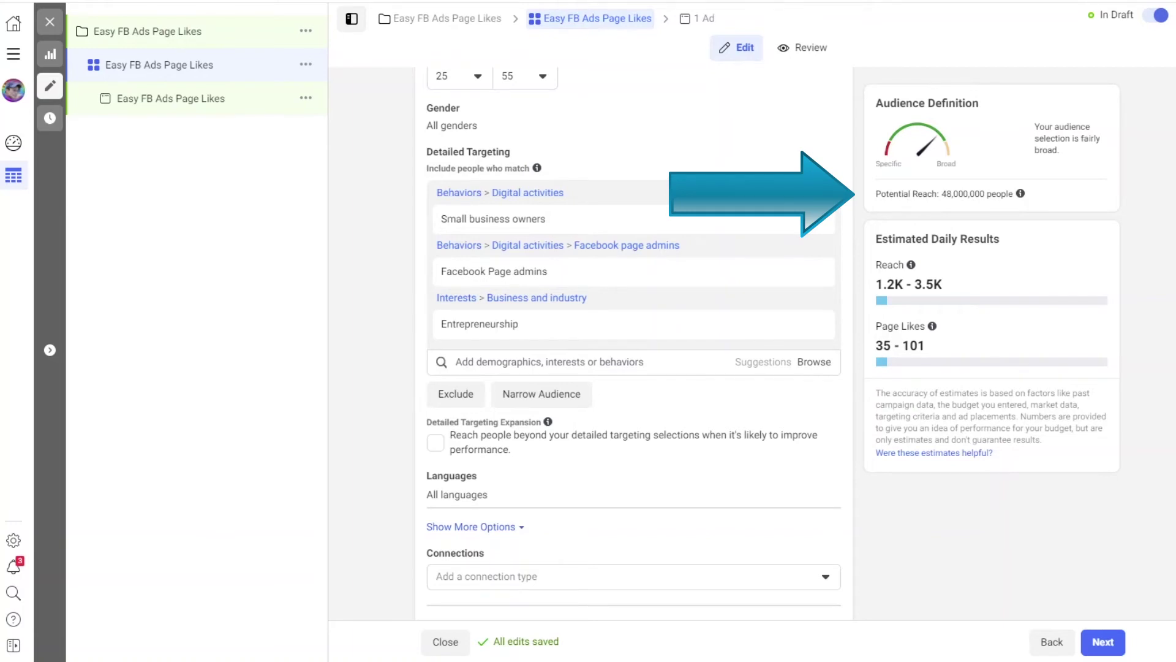
{"action": "scroll", "coordinate": [1073, 499], "scroll_direction": "down", "scroll_amount": 5}
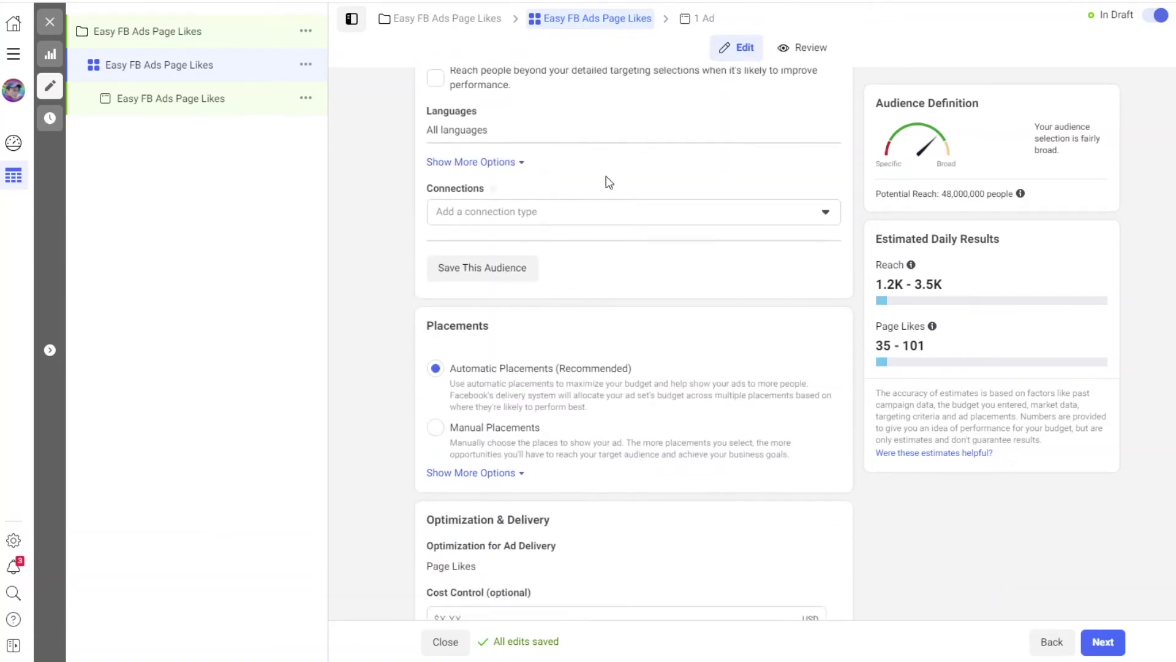
{"action": "mouse_move", "coordinate": [485, 115]}
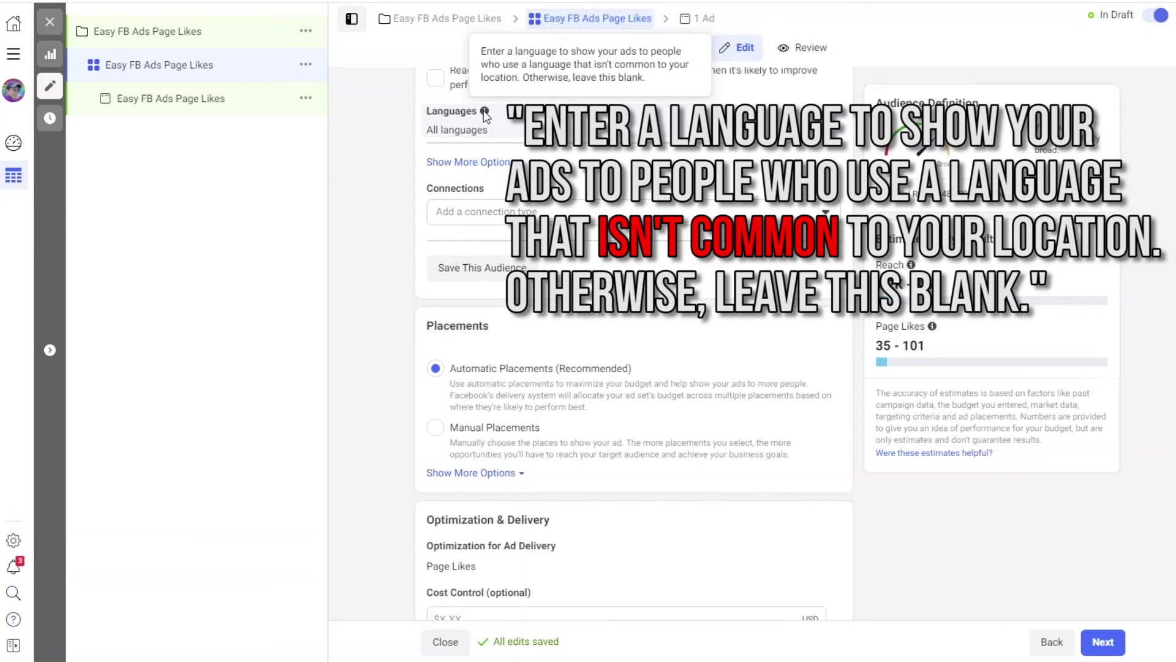
{"action": "left_click", "coordinate": [456, 214]}
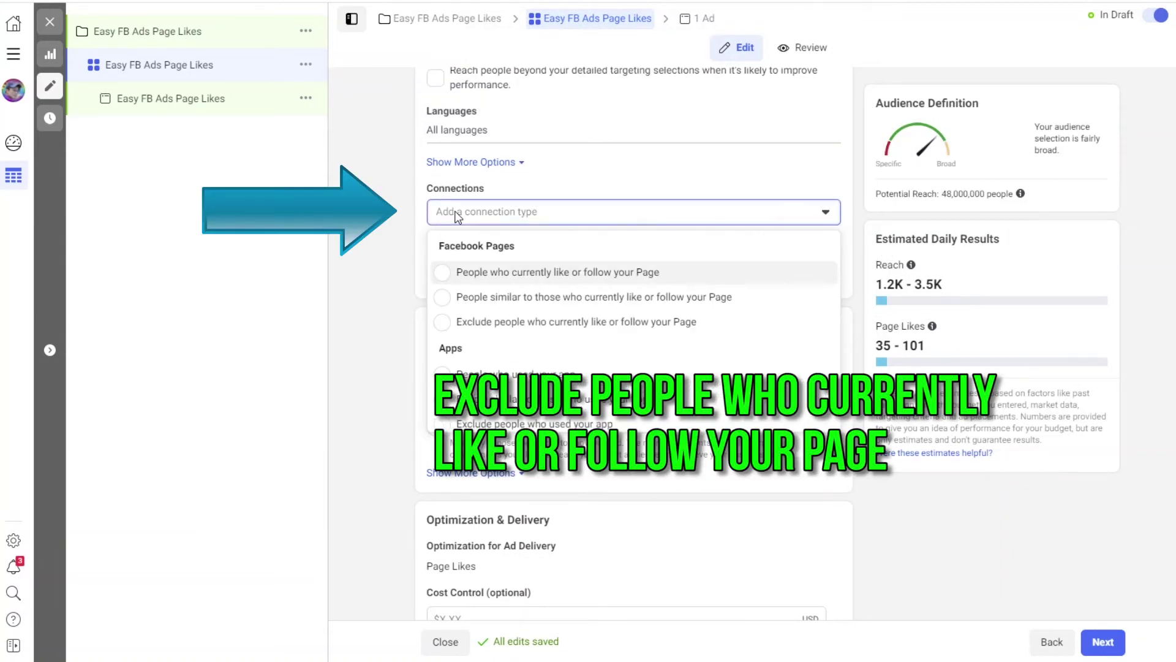
{"action": "left_click", "coordinate": [504, 331]}
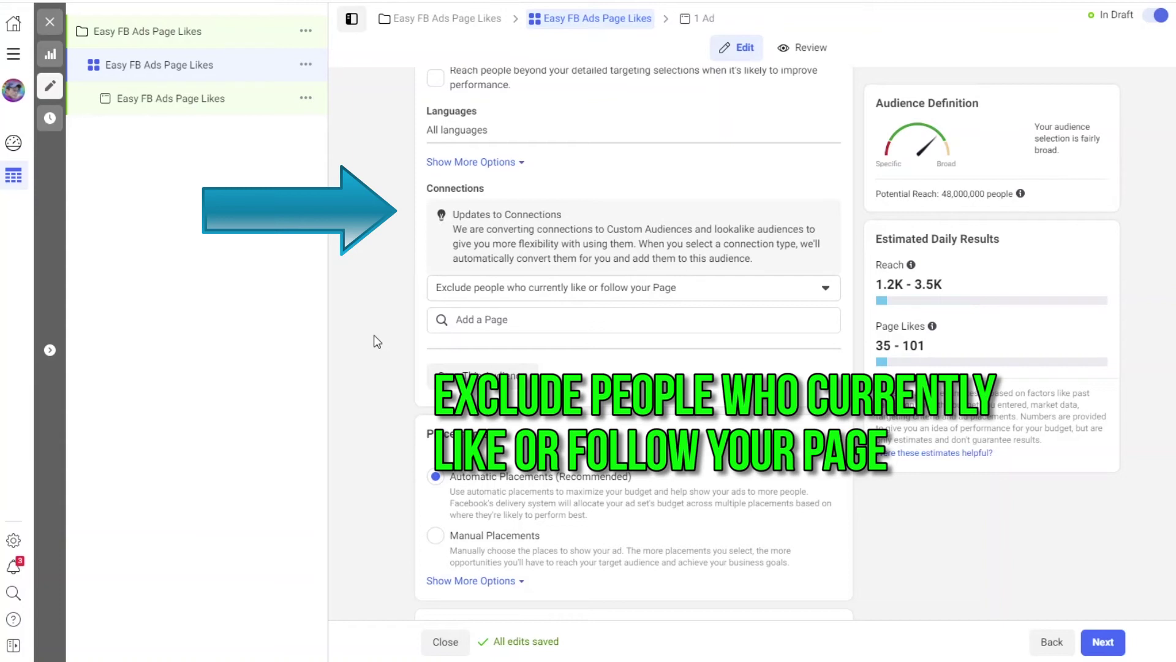
Switch to manual placements without Facebook Marketplace, keeping Facebook News Feed, and continue to the ad settings.
{"action": "scroll", "coordinate": [374, 349], "scroll_direction": "down", "scroll_amount": 3}
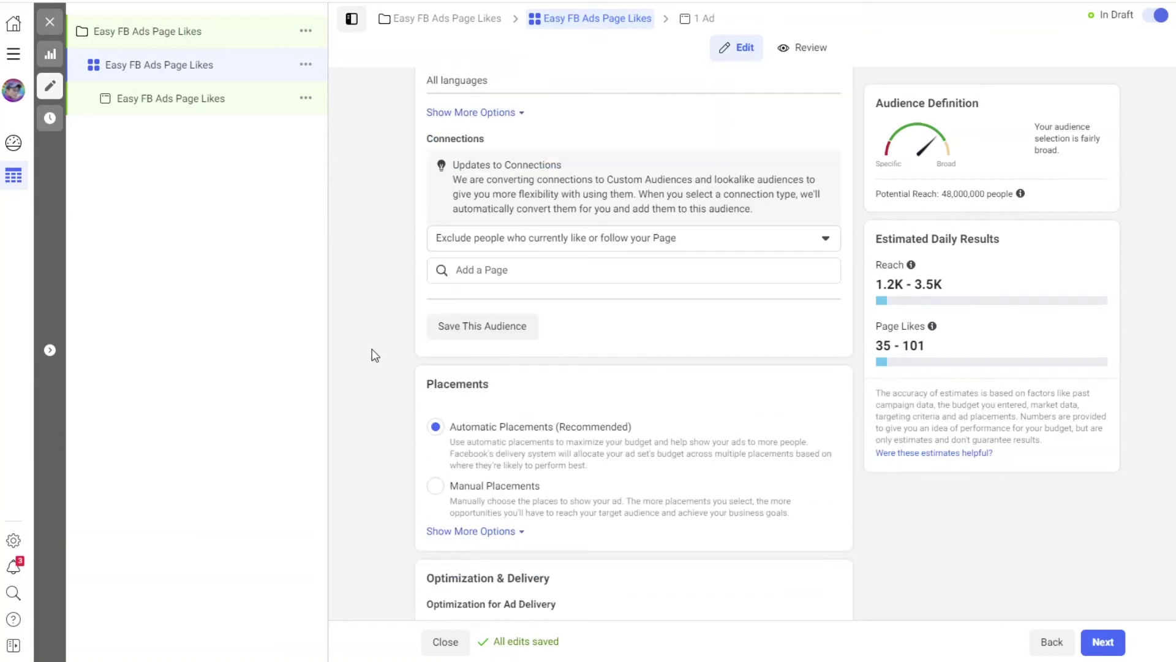
{"action": "left_click", "coordinate": [434, 296]}
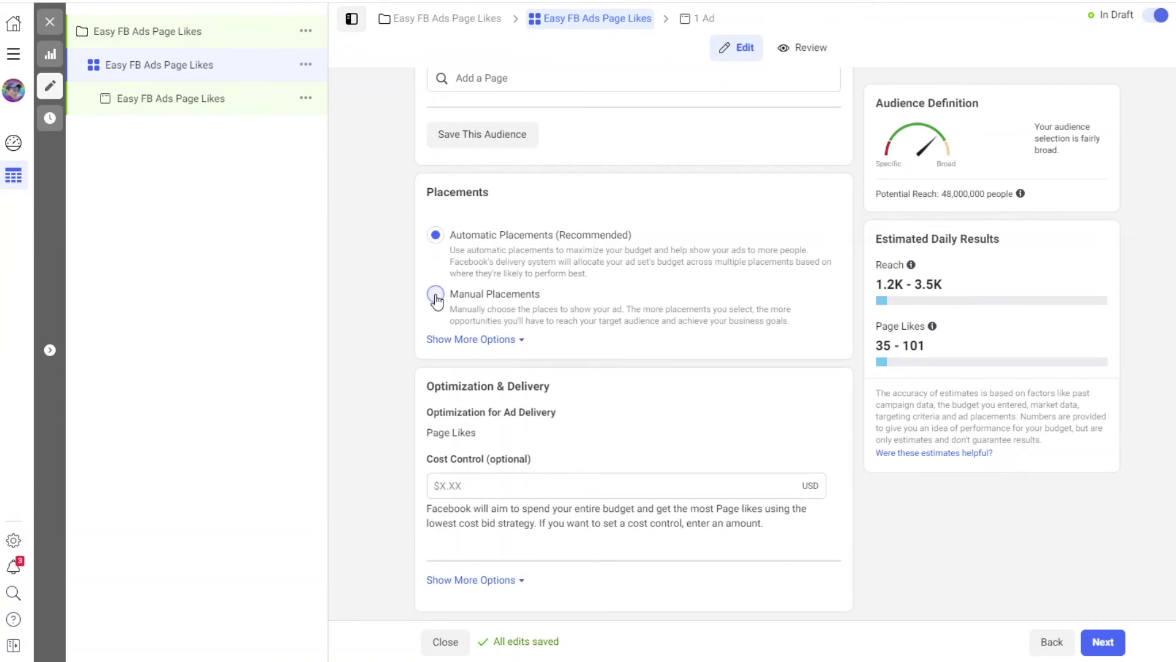
{"action": "scroll", "coordinate": [422, 304], "scroll_direction": "down", "scroll_amount": 2}
{"action": "scroll", "coordinate": [365, 385], "scroll_direction": "down", "scroll_amount": 3}
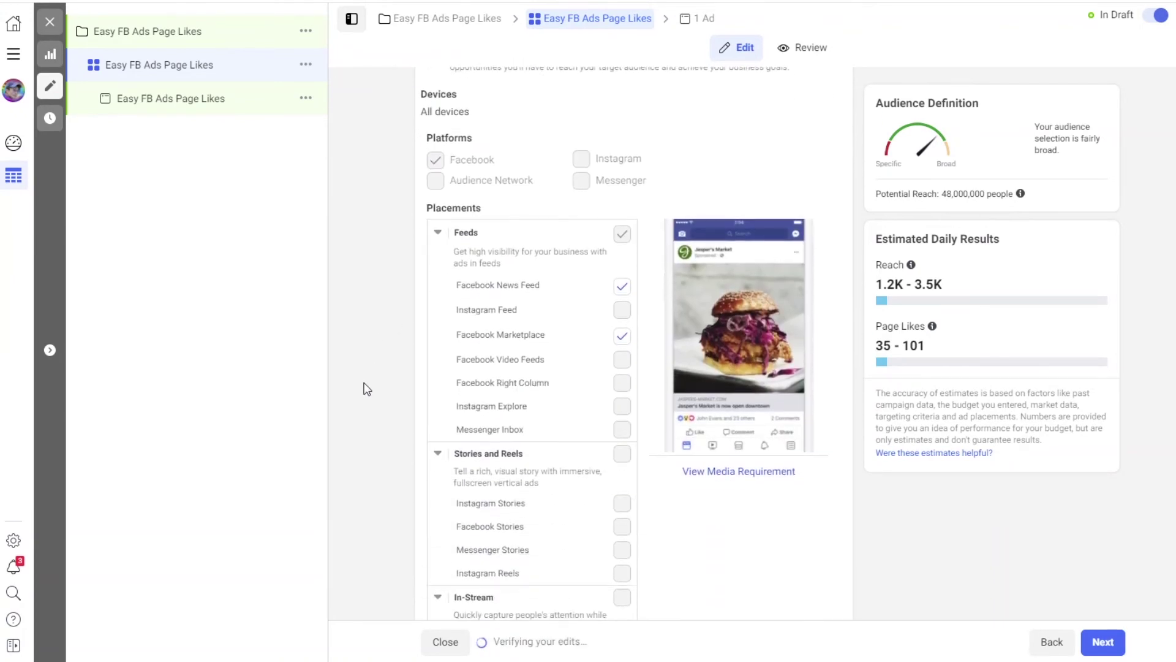
{"action": "scroll", "coordinate": [366, 389], "scroll_direction": "down", "scroll_amount": 1}
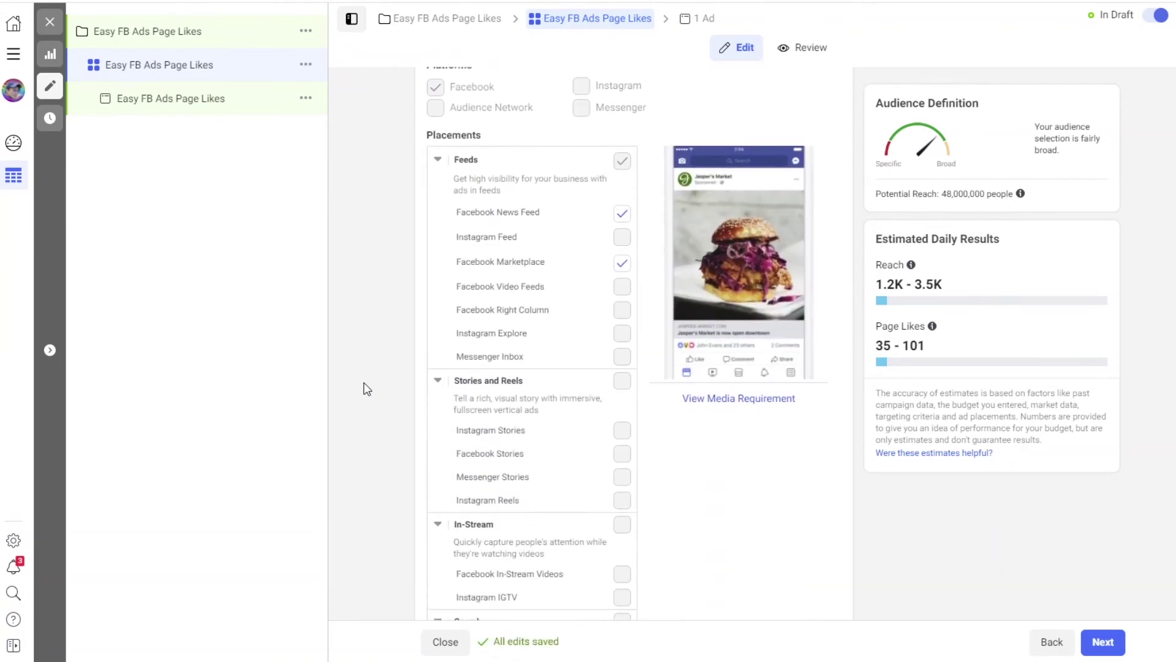
{"action": "left_click", "coordinate": [622, 264]}
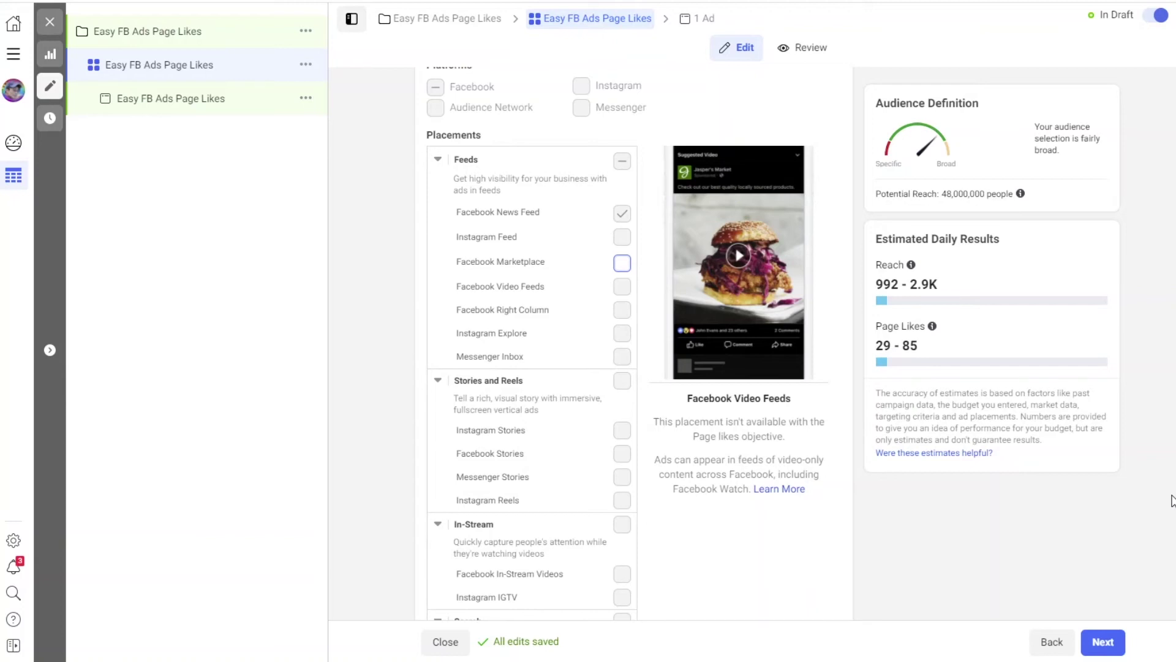
{"action": "scroll", "coordinate": [1171, 499], "scroll_direction": "down", "scroll_amount": 7}
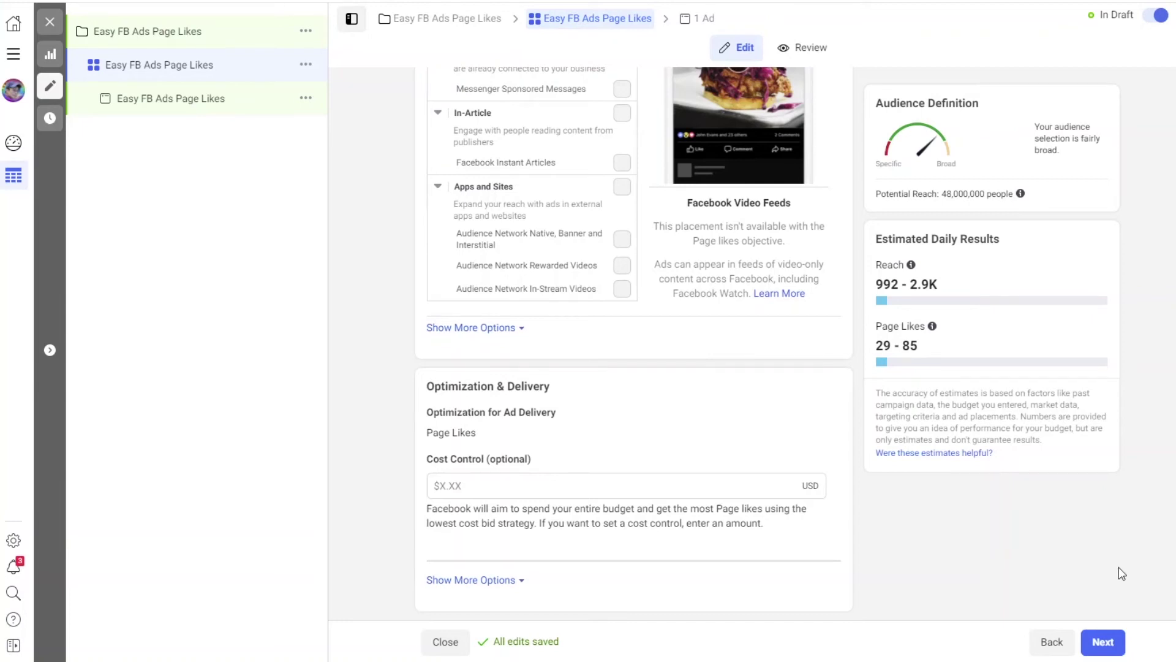
{"action": "left_click", "coordinate": [1103, 642]}
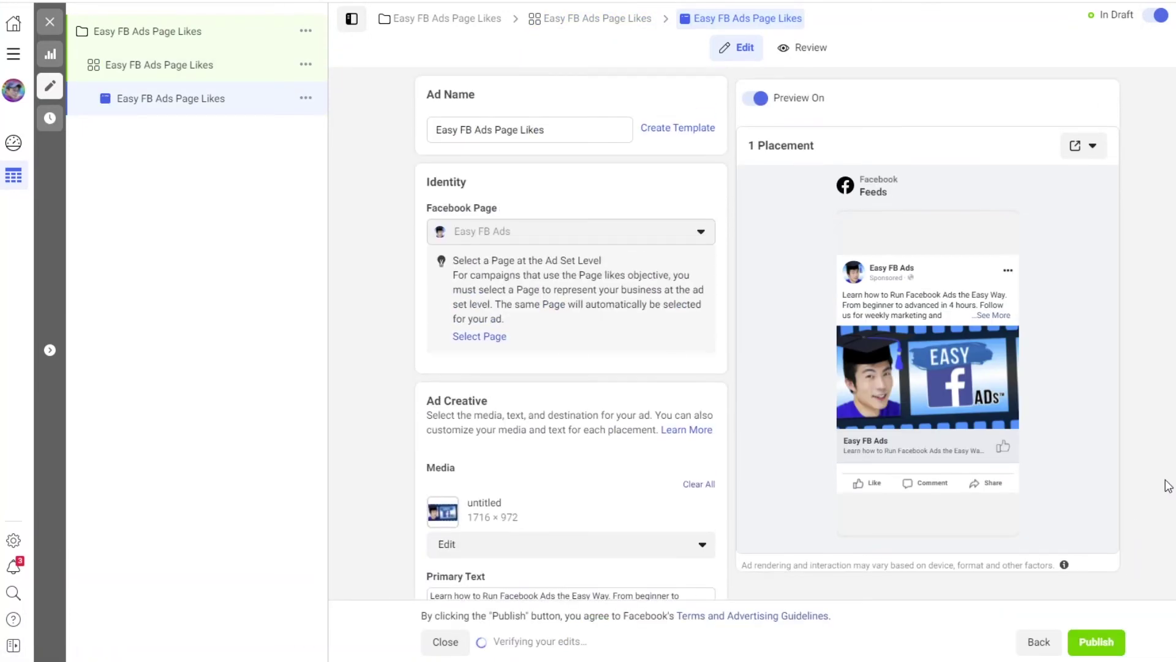
Start turning the ad's image into a video and choose five 1000 × 1000 account images, beginning with the Easy FB Ads graduation-cap picture.
{"action": "scroll", "coordinate": [1168, 484], "scroll_direction": "down", "scroll_amount": 5}
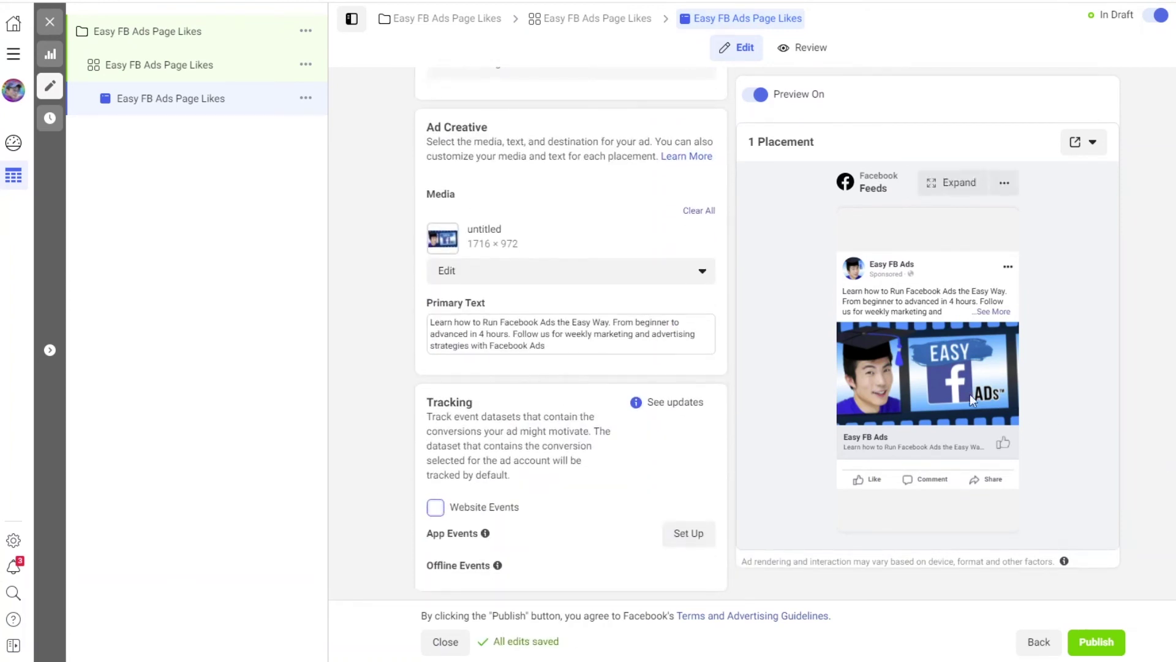
{"action": "left_click", "coordinate": [617, 276]}
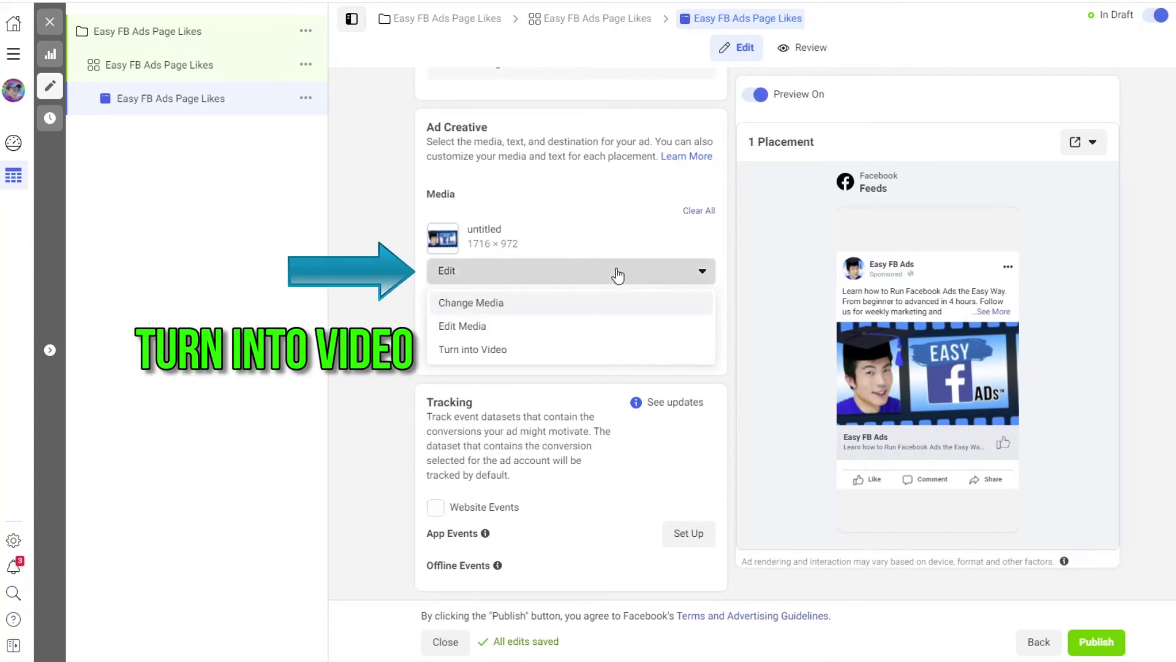
{"action": "left_click", "coordinate": [504, 351]}
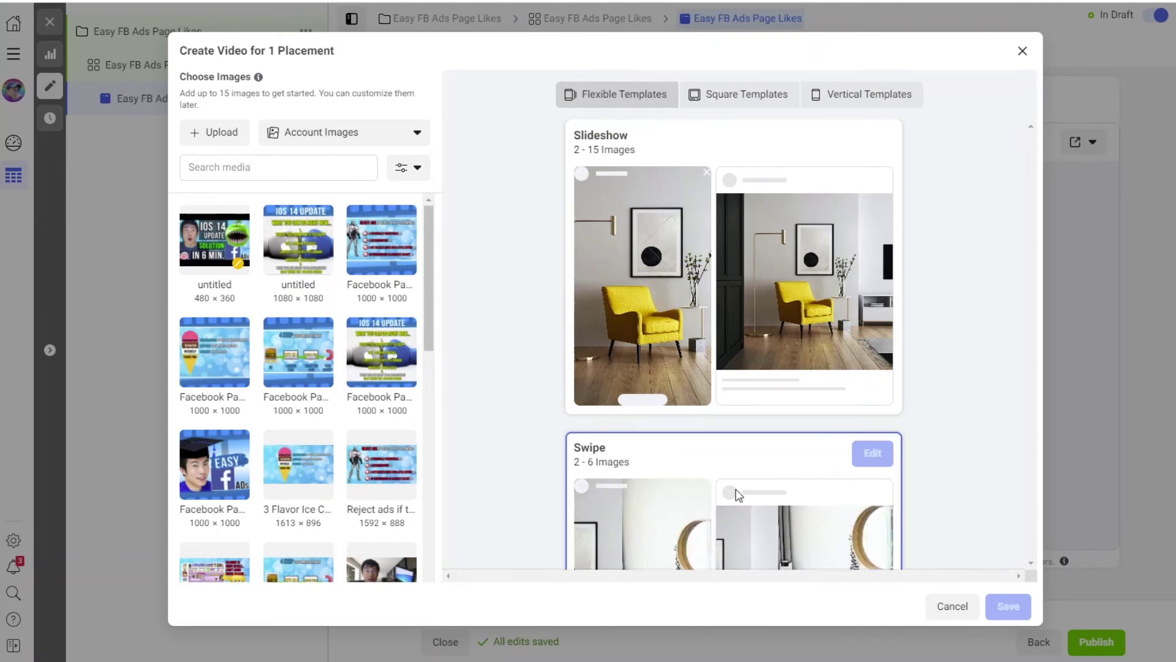
{"action": "left_click", "coordinate": [217, 469]}
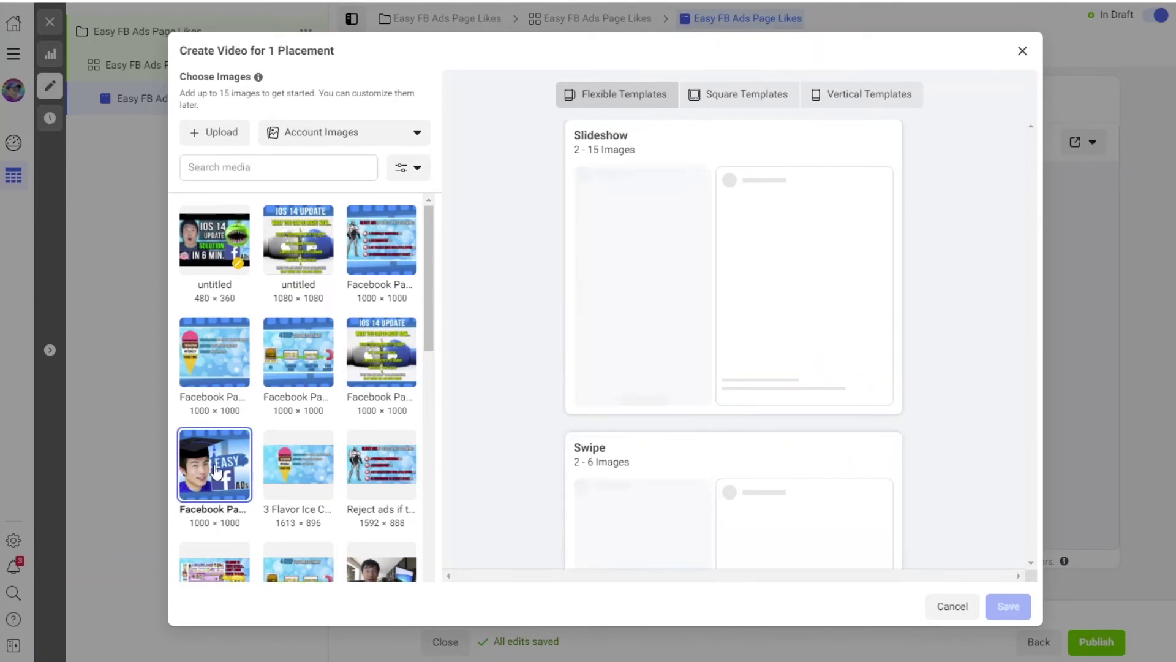
{"action": "left_click", "coordinate": [381, 358]}
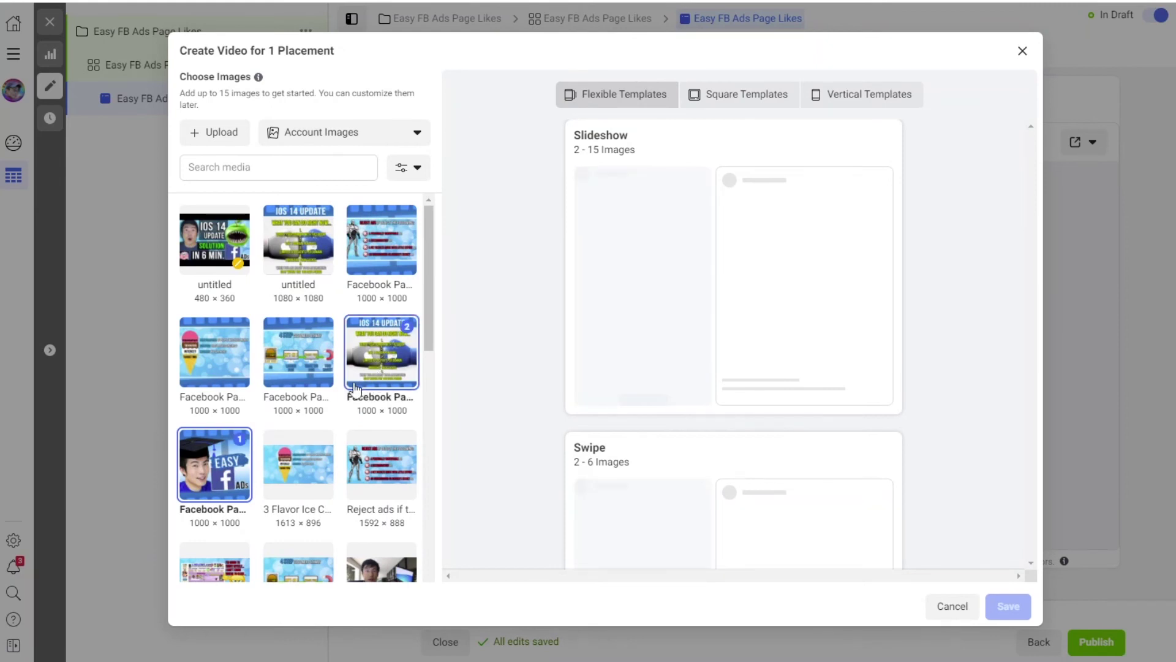
{"action": "left_click", "coordinate": [307, 358]}
{"action": "left_click", "coordinate": [227, 355]}
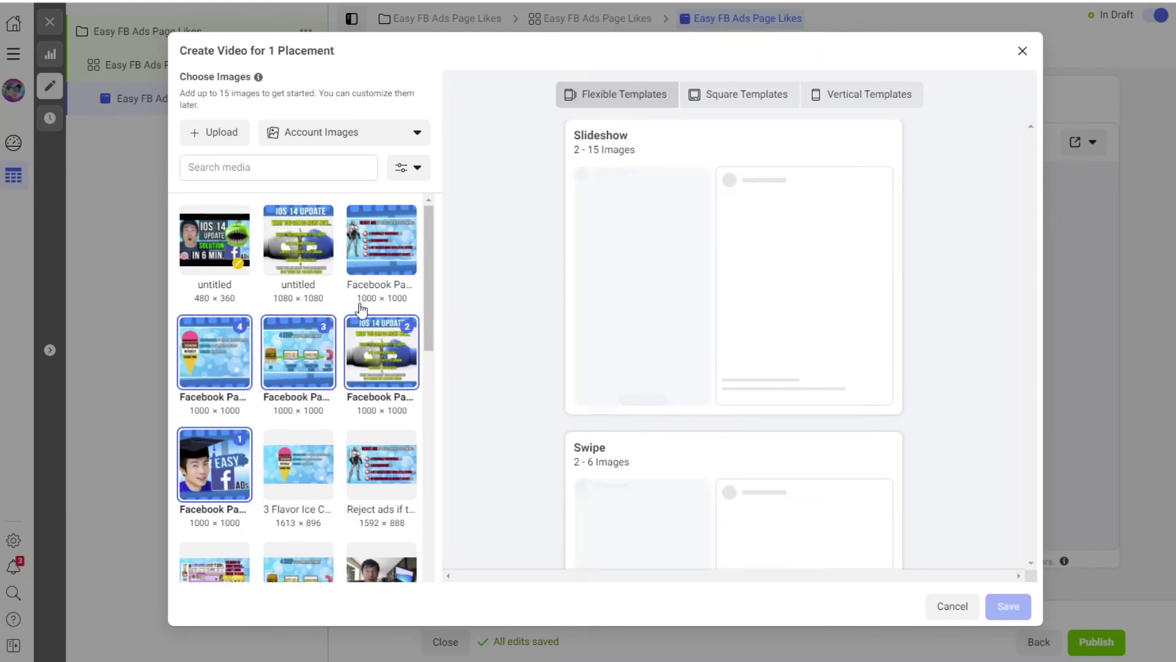
{"action": "left_click", "coordinate": [386, 245]}
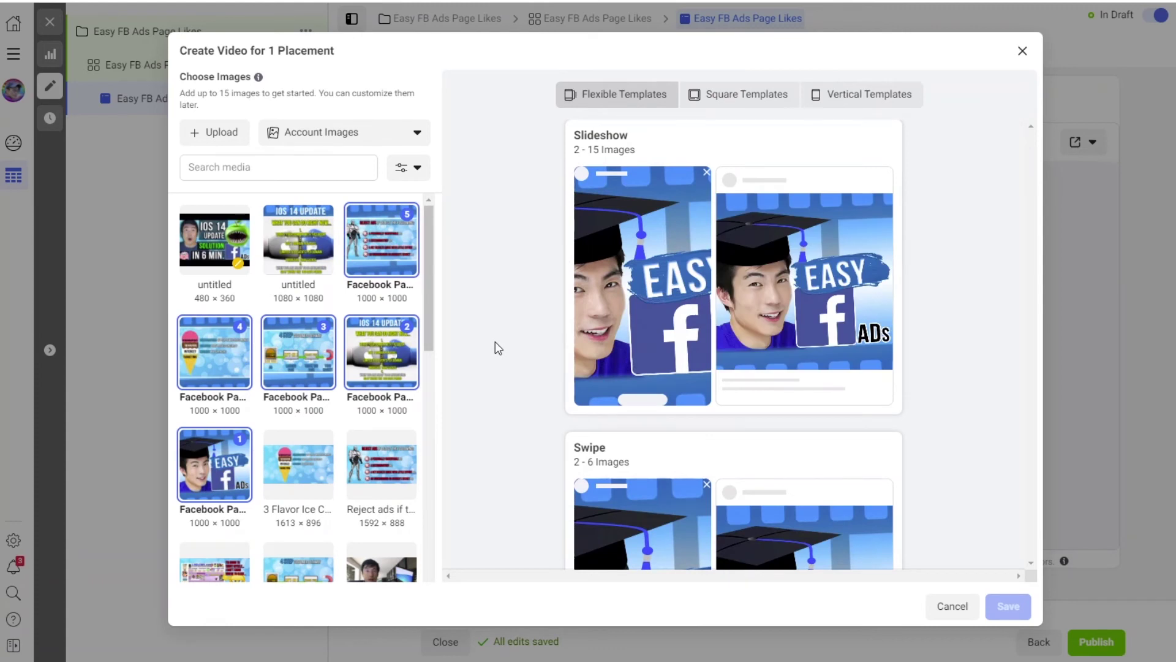
Create the video from the Swipe template with Fade scene transitions and 2 seconds per scene, playing its preview first.
{"action": "scroll", "coordinate": [495, 341], "scroll_direction": "down", "scroll_amount": 5}
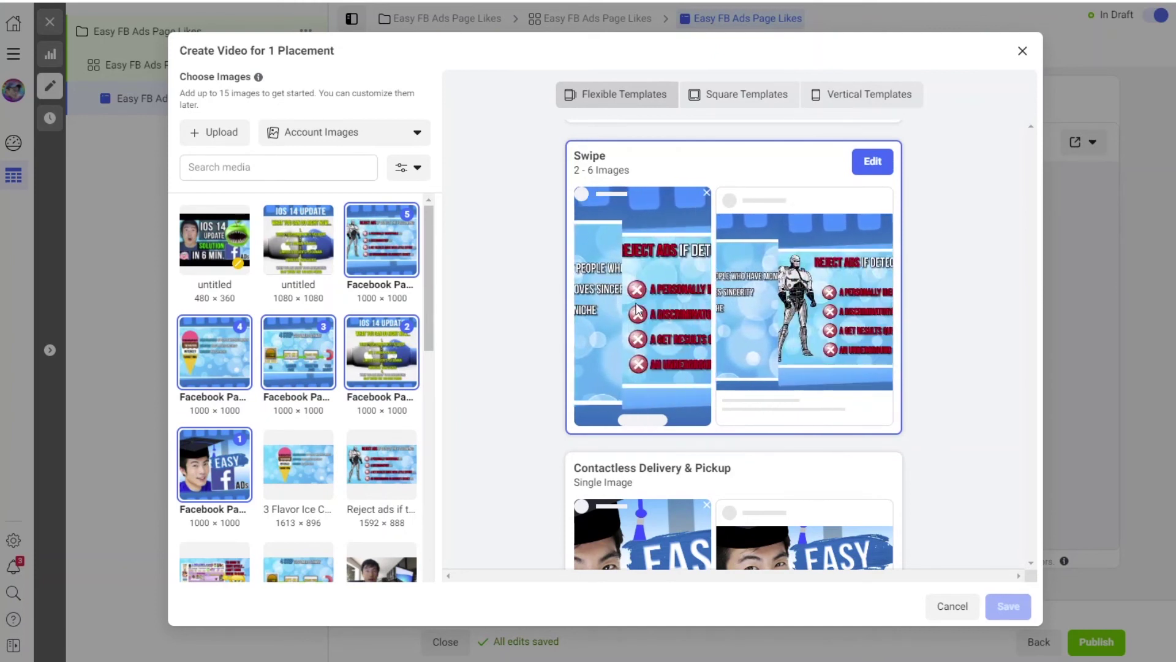
{"action": "left_click", "coordinate": [872, 161]}
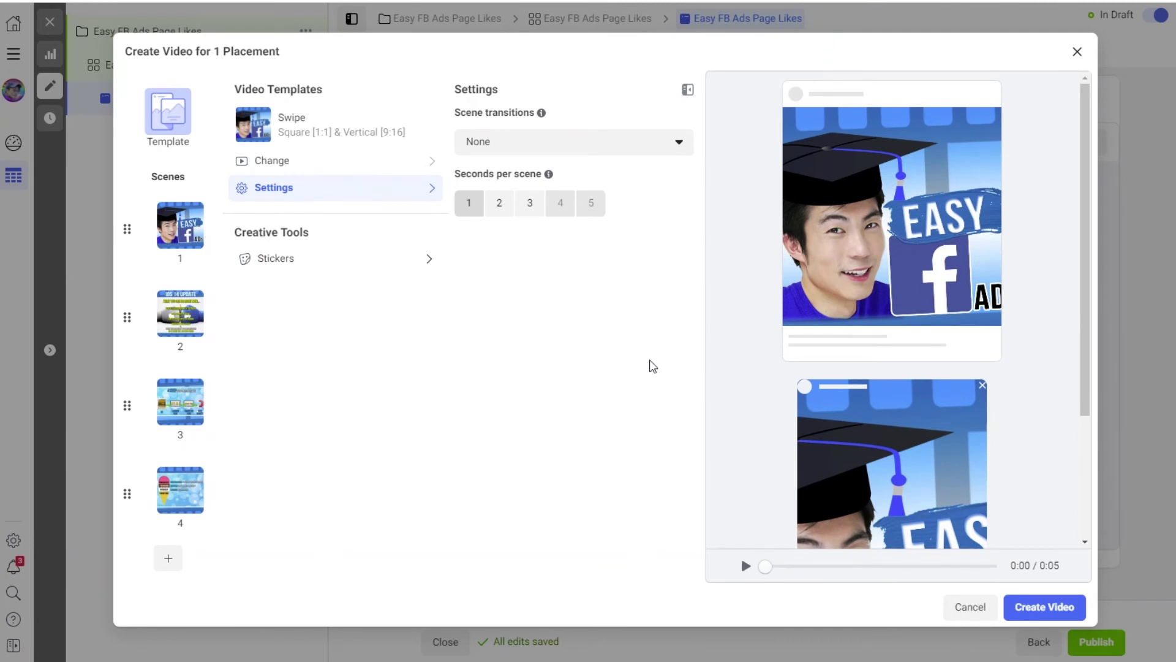
{"action": "left_click", "coordinate": [618, 150]}
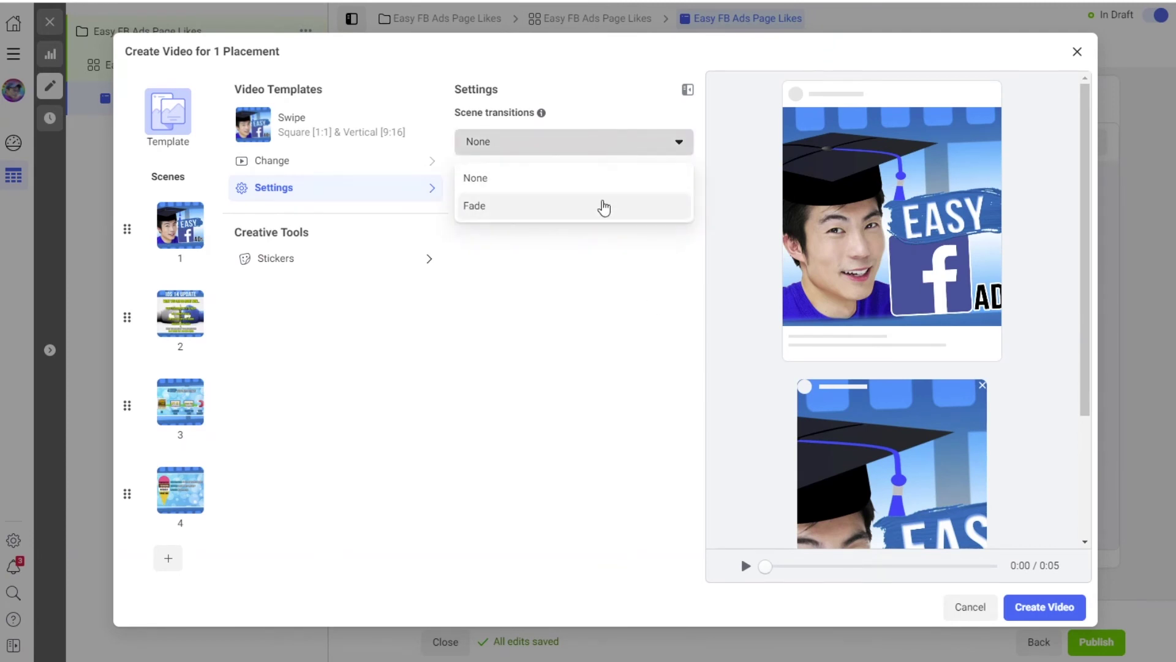
{"action": "left_click", "coordinate": [511, 208]}
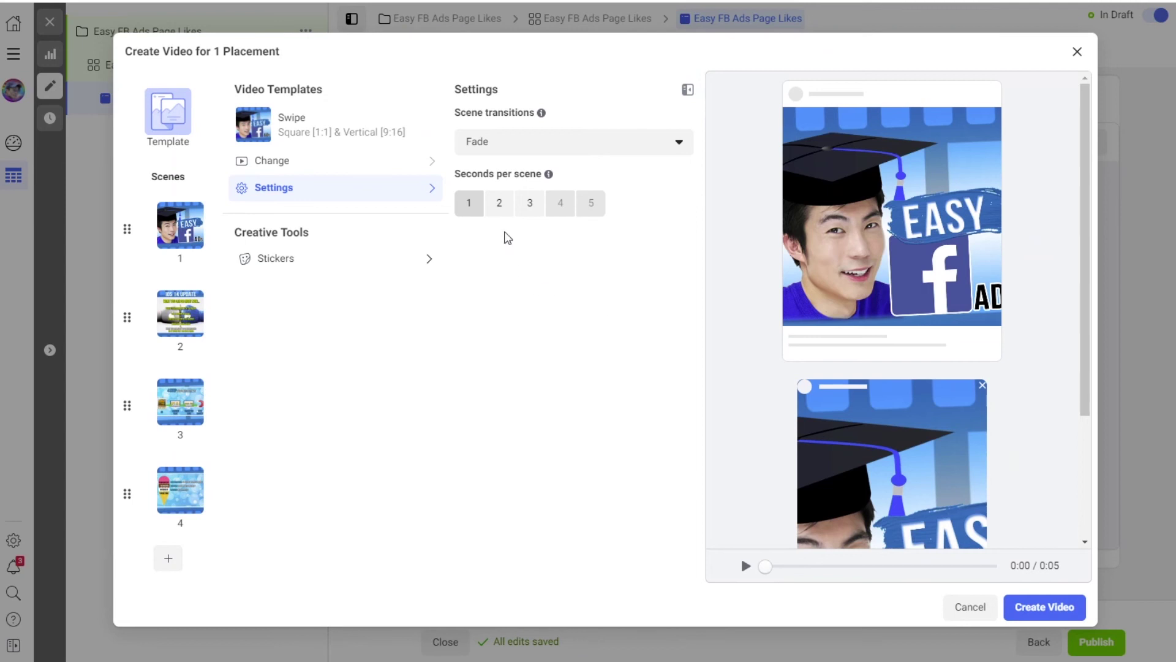
{"action": "left_click", "coordinate": [499, 205]}
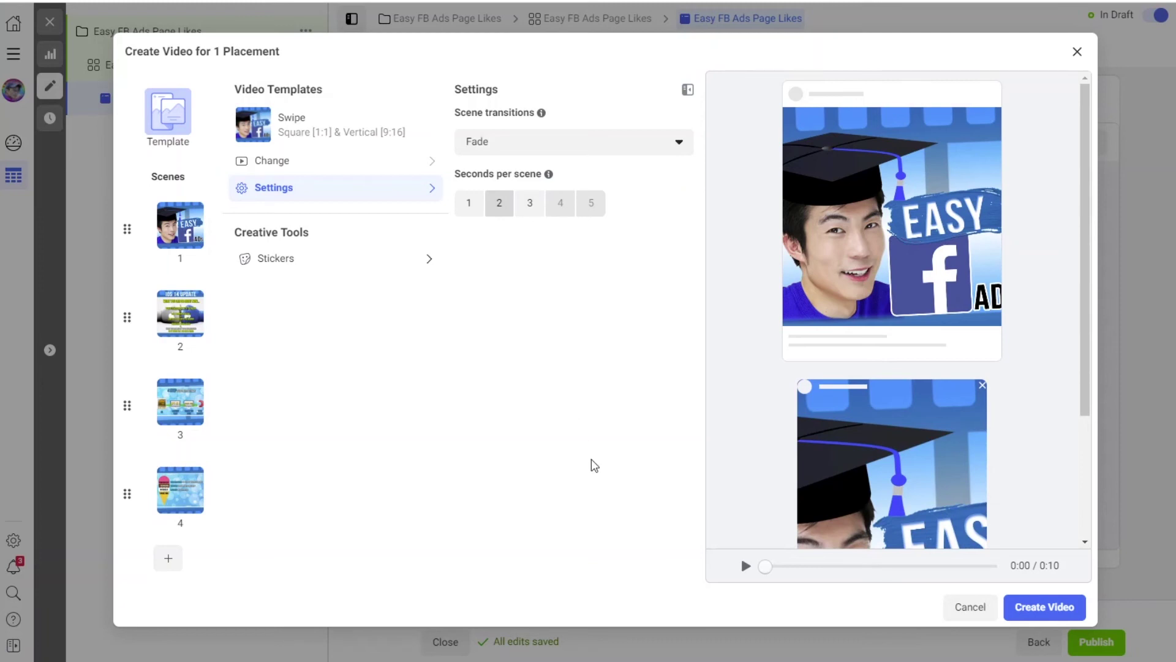
{"action": "left_click", "coordinate": [745, 566]}
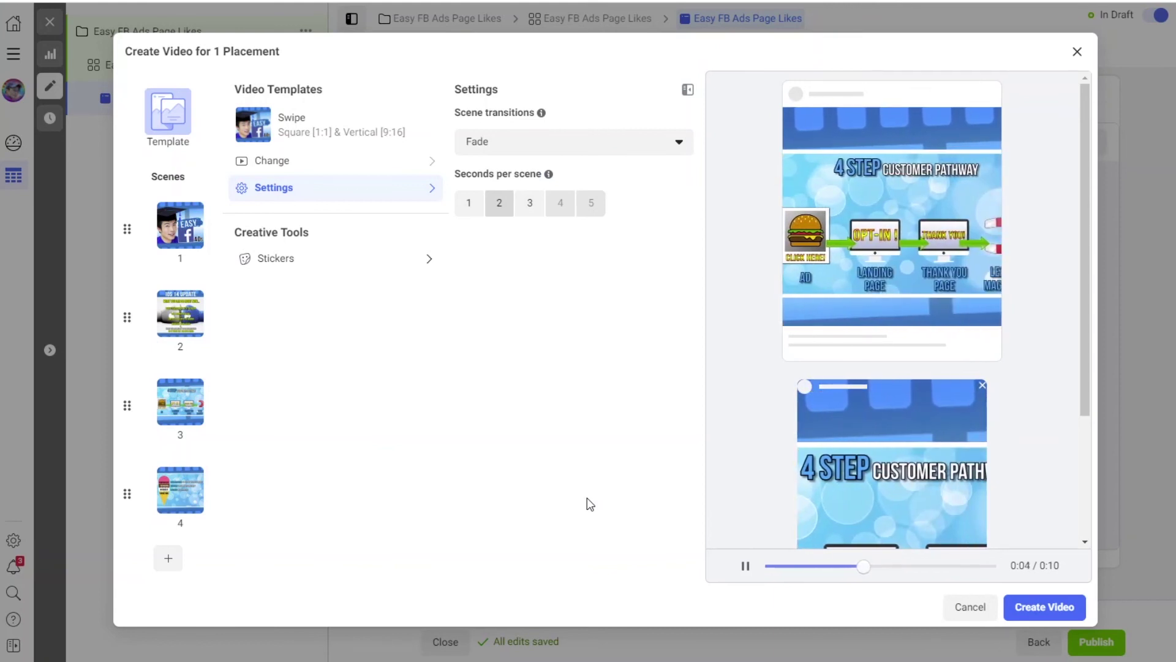
{"action": "left_click", "coordinate": [1045, 608]}
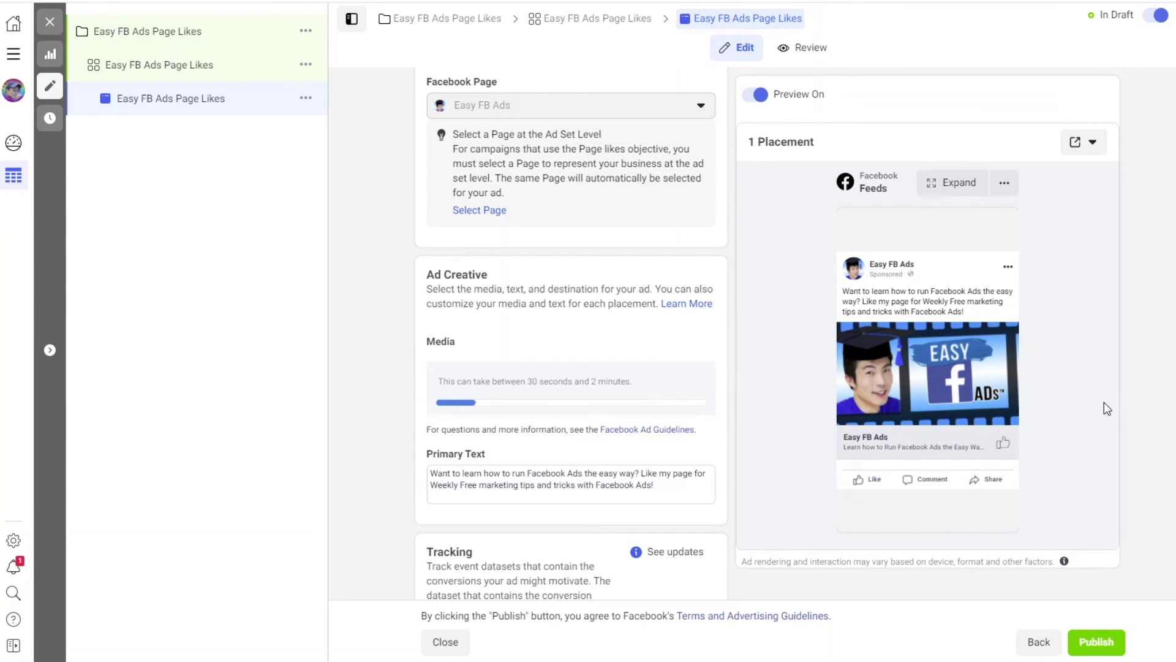
End the ad's primary text with an exclamation mark after "marketing tips and tricks with Facebook Ads".
{"action": "scroll", "coordinate": [1110, 402], "scroll_direction": "down", "scroll_amount": 3}
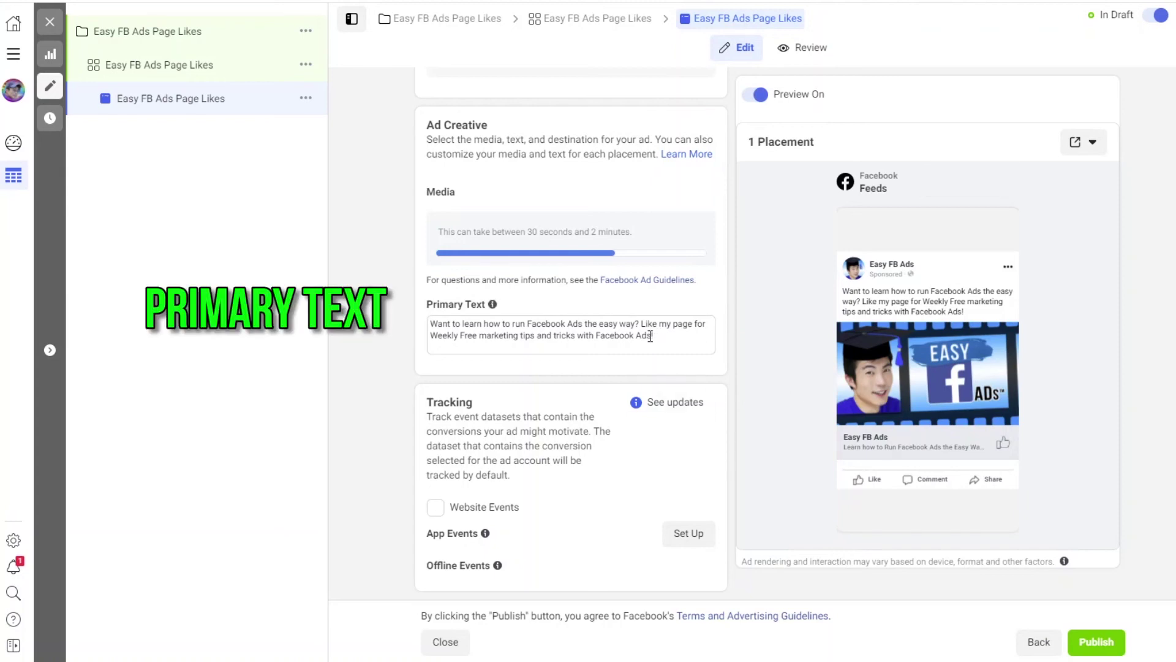
{"action": "left_click_drag", "start_coordinate": [651, 335], "coordinate": [430, 319]}
{"action": "key", "text": "Right"}
{"action": "type", "text": "!"}
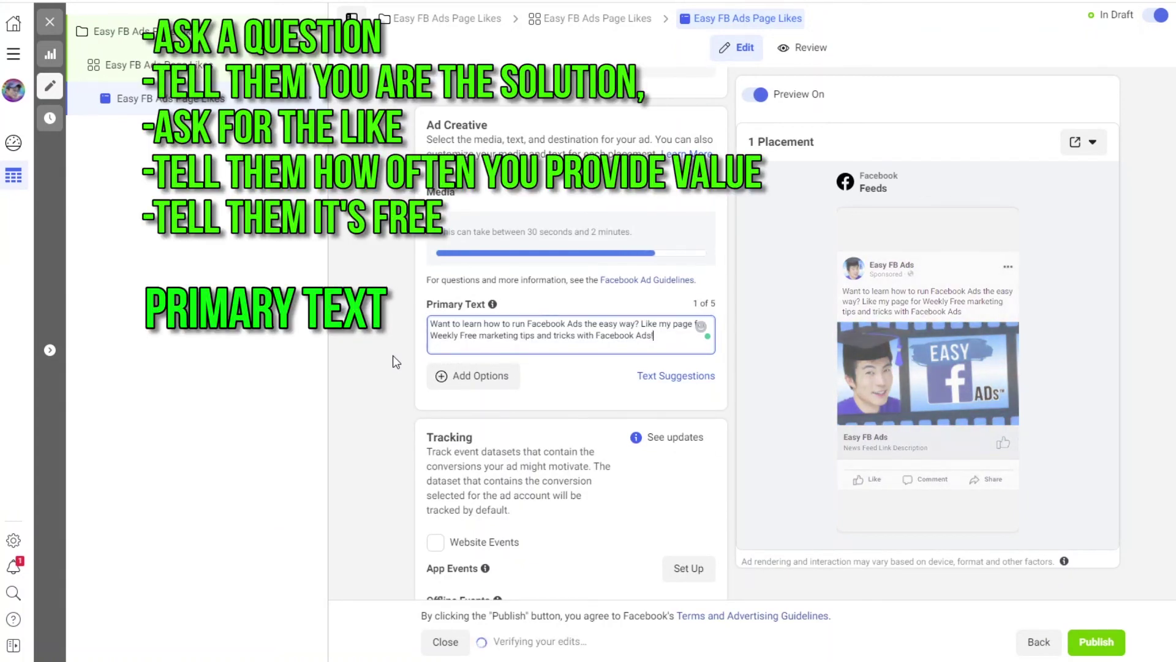
{"action": "left_click", "coordinate": [392, 356]}
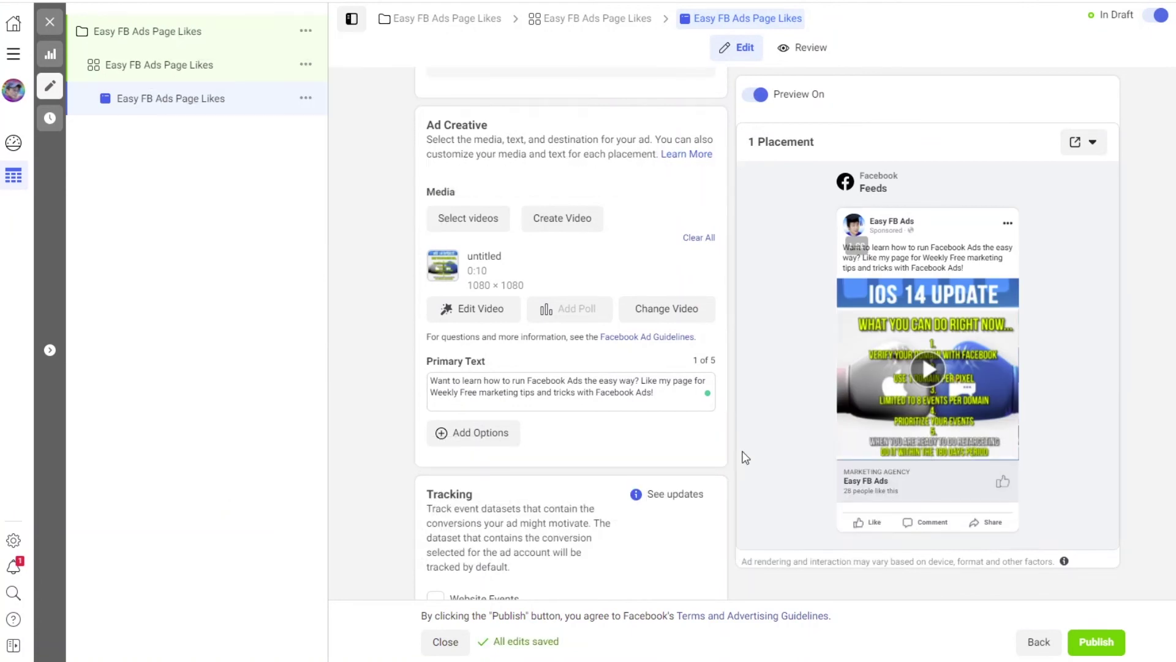
Play the new video in the Facebook Feeds ad preview and publish the page likes campaign.
{"action": "left_click", "coordinate": [928, 369]}
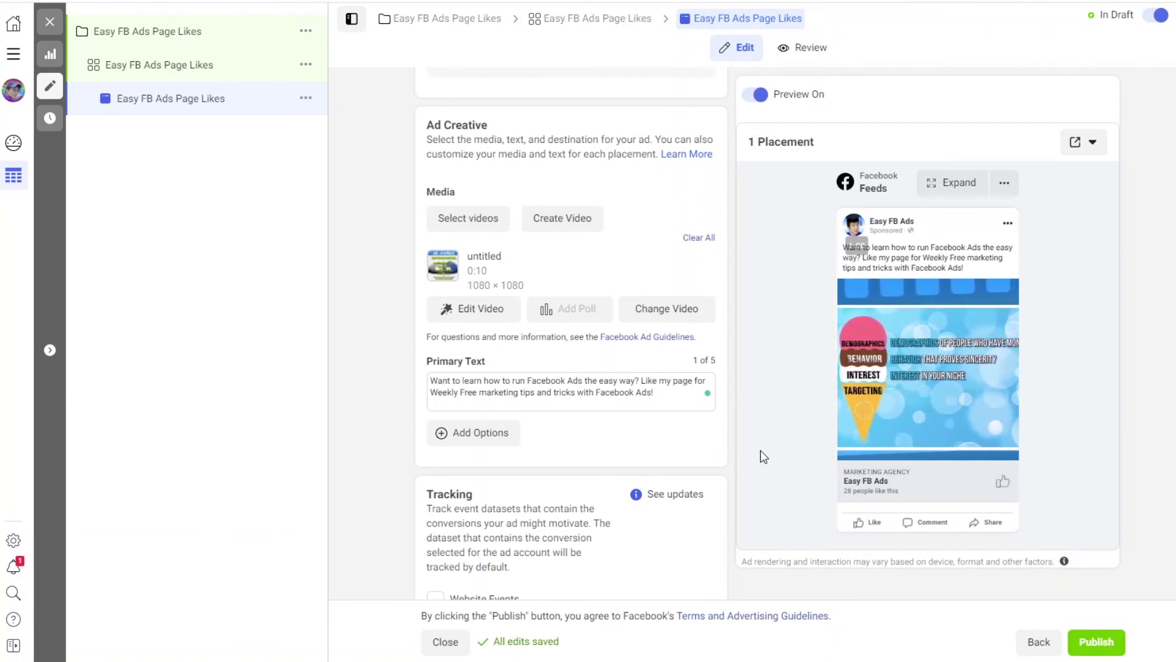
{"action": "scroll", "coordinate": [1127, 428], "scroll_direction": "down", "scroll_amount": 2}
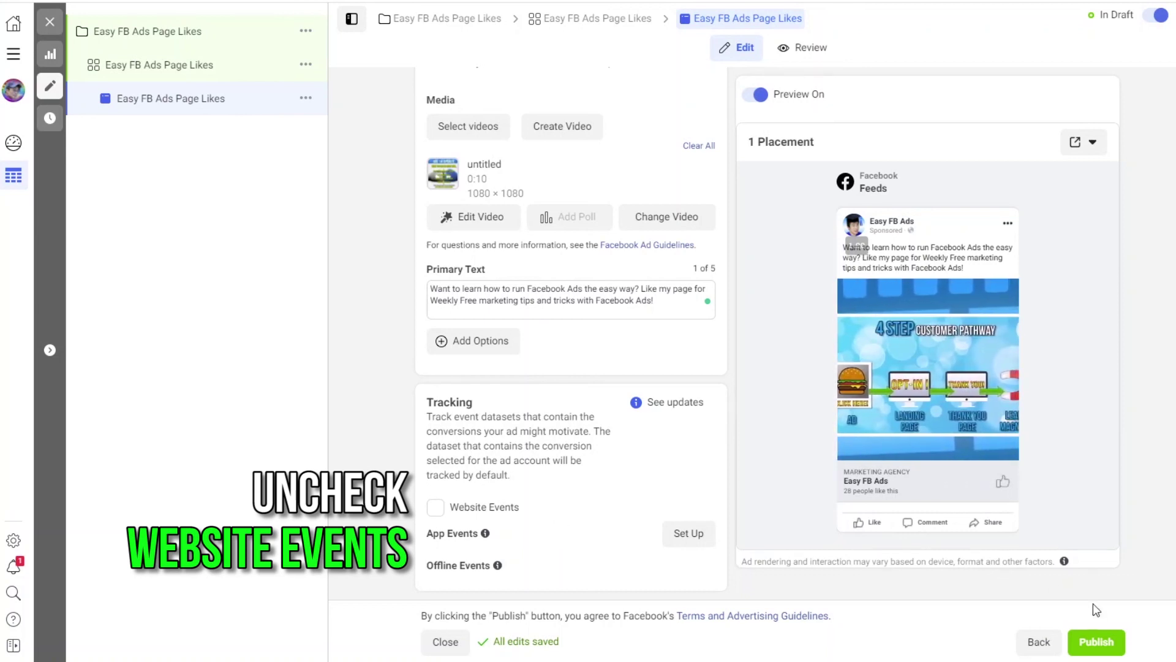
{"action": "left_click", "coordinate": [1091, 642]}
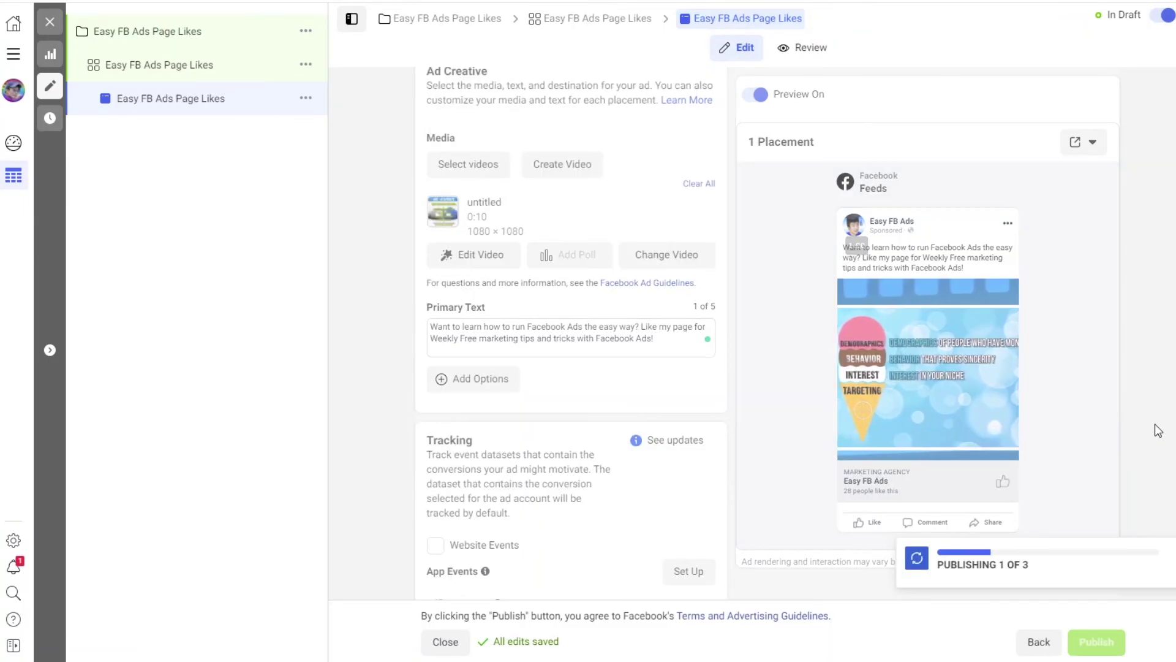